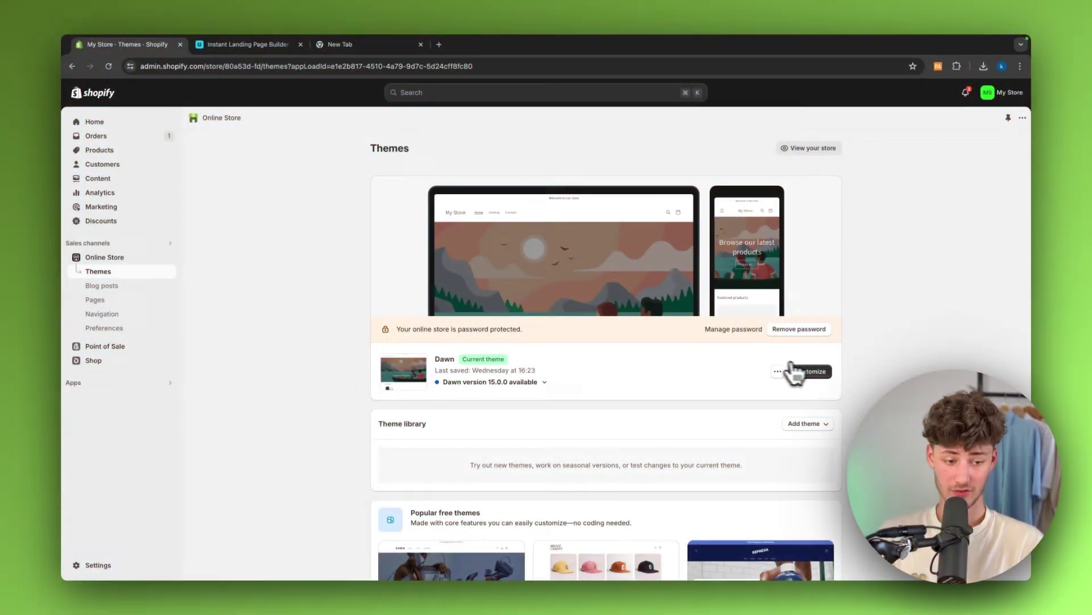
Step: Open the Dawn theme for customization and review the PesoClo Frame tee product page in the preview
click(794, 371)
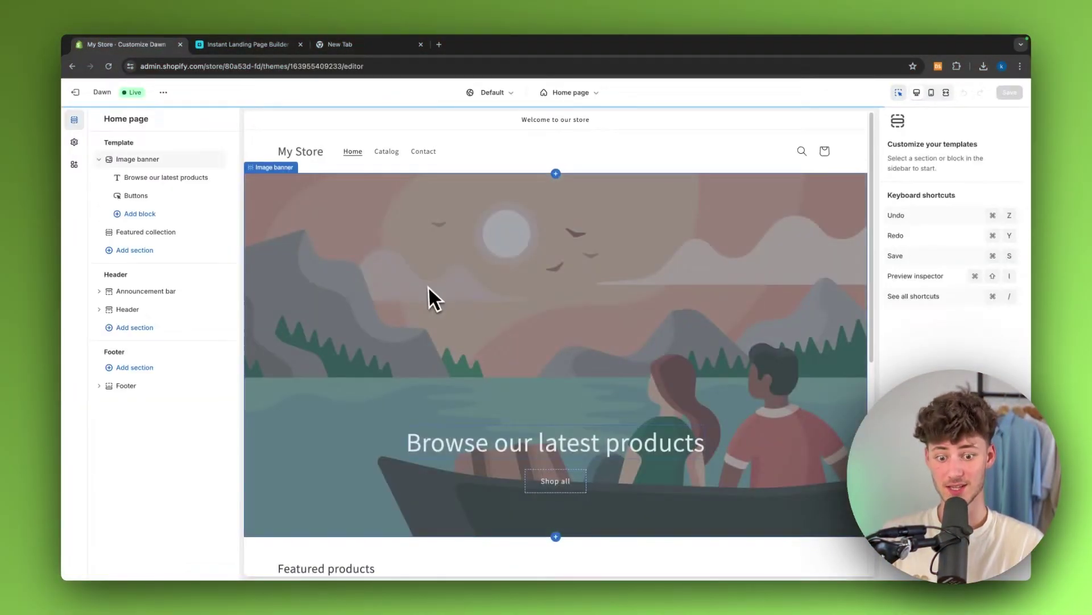
scroll(428, 287, down, 6)
click(343, 324)
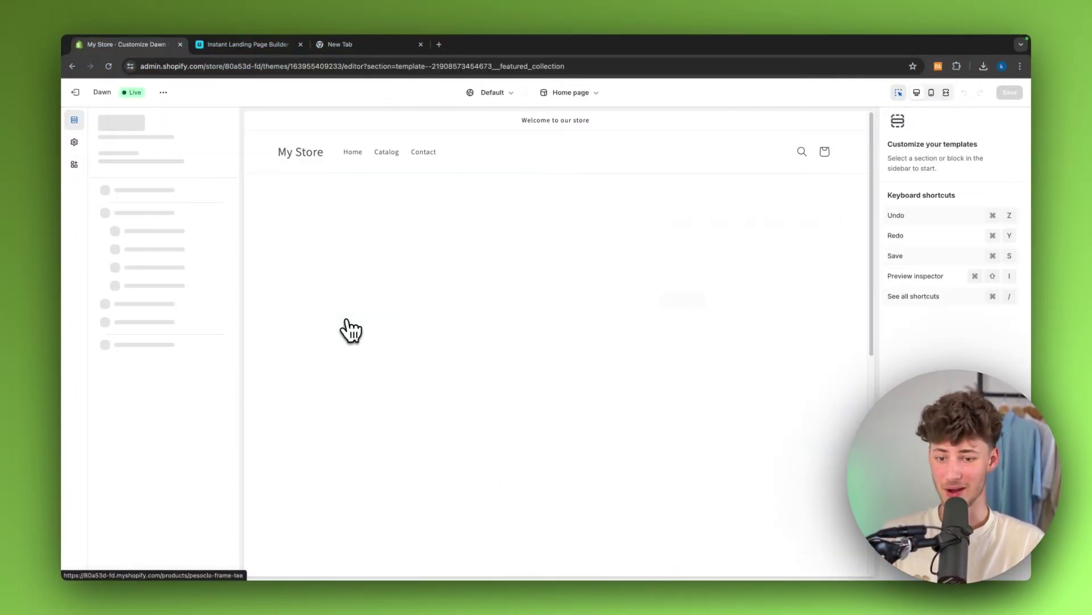
scroll(609, 378, down, 4)
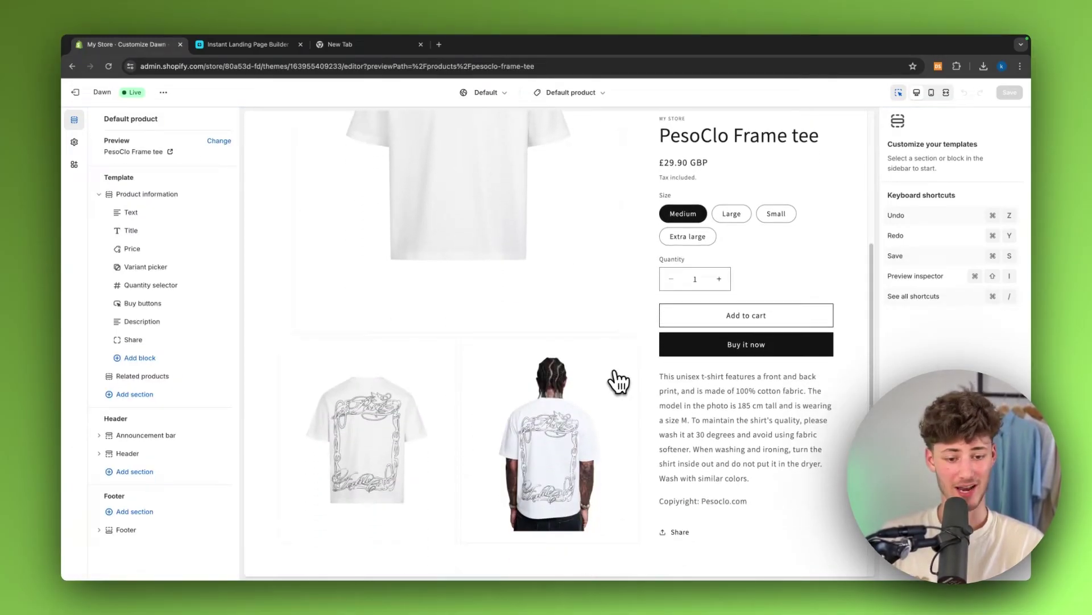
scroll(619, 381, down, 3)
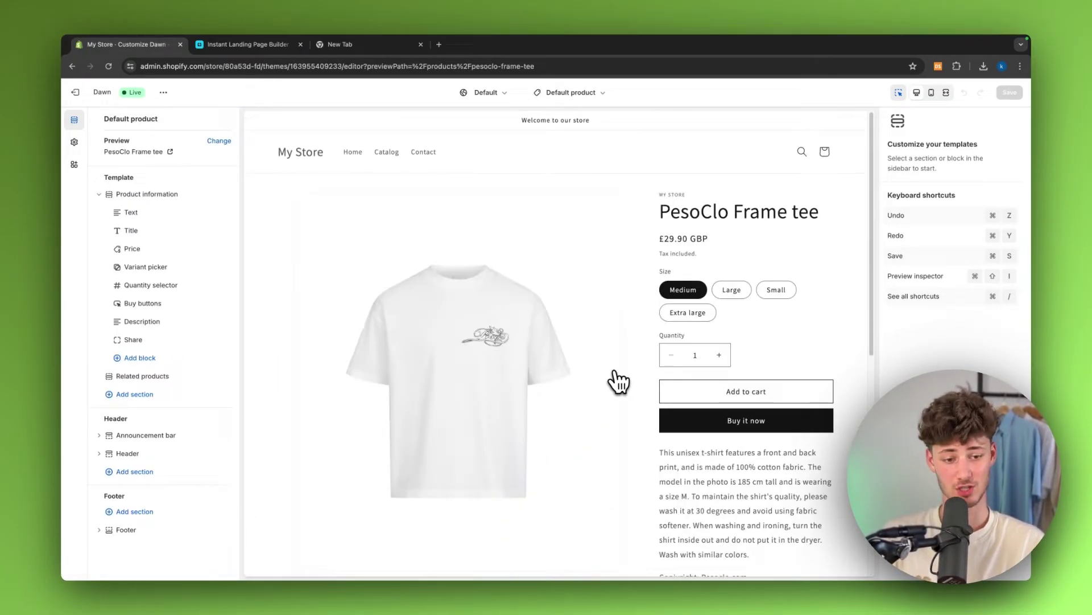
scroll(618, 381, down, 8)
scroll(618, 382, down, 1)
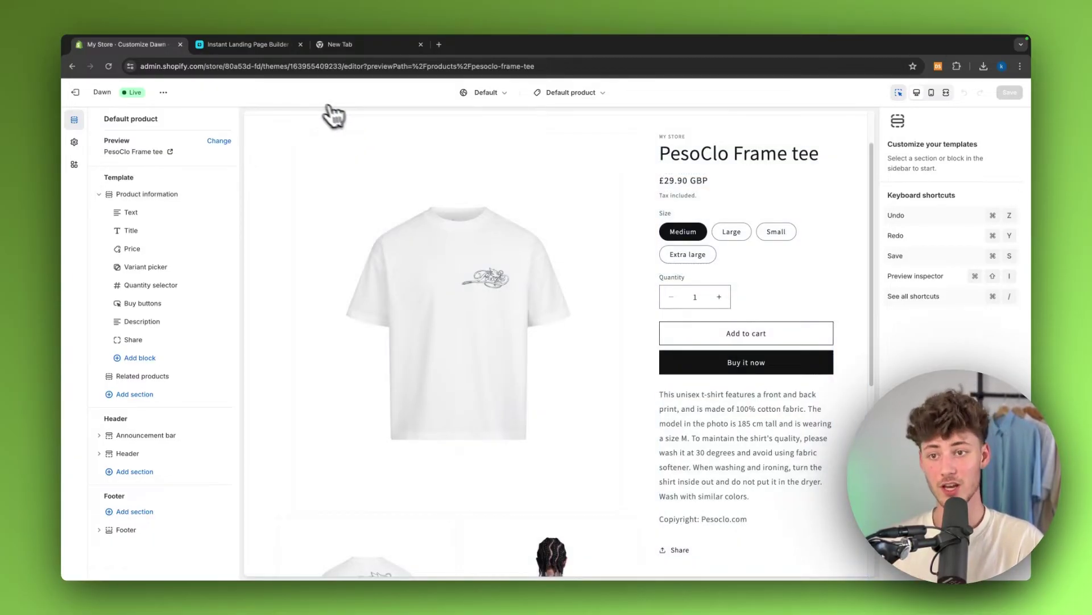
Step: Switch to the Instant website, start for free and create a new project with the suggested title
click(267, 46)
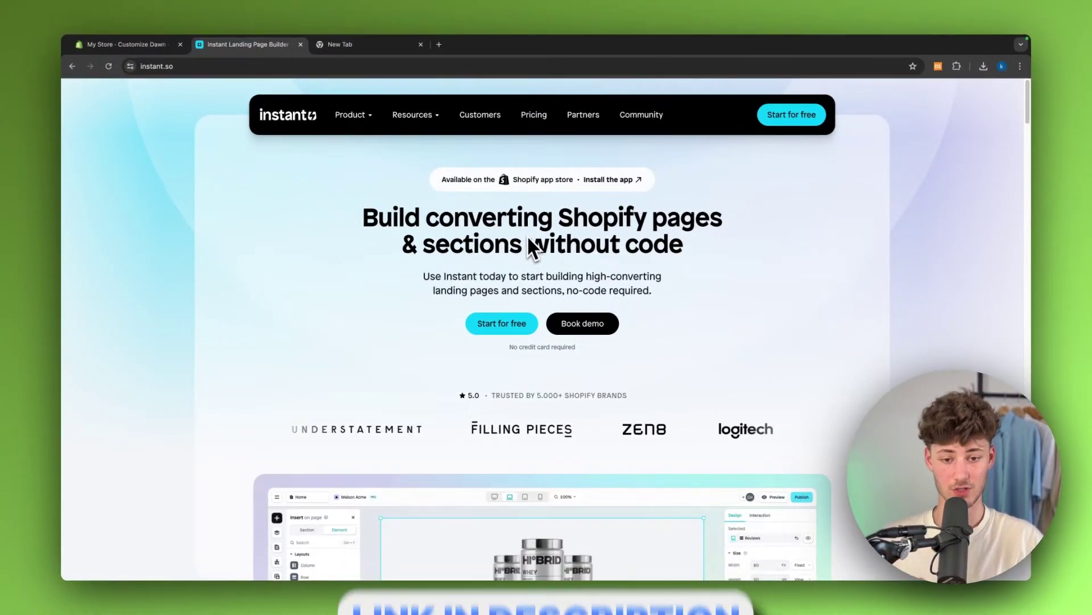
click(503, 325)
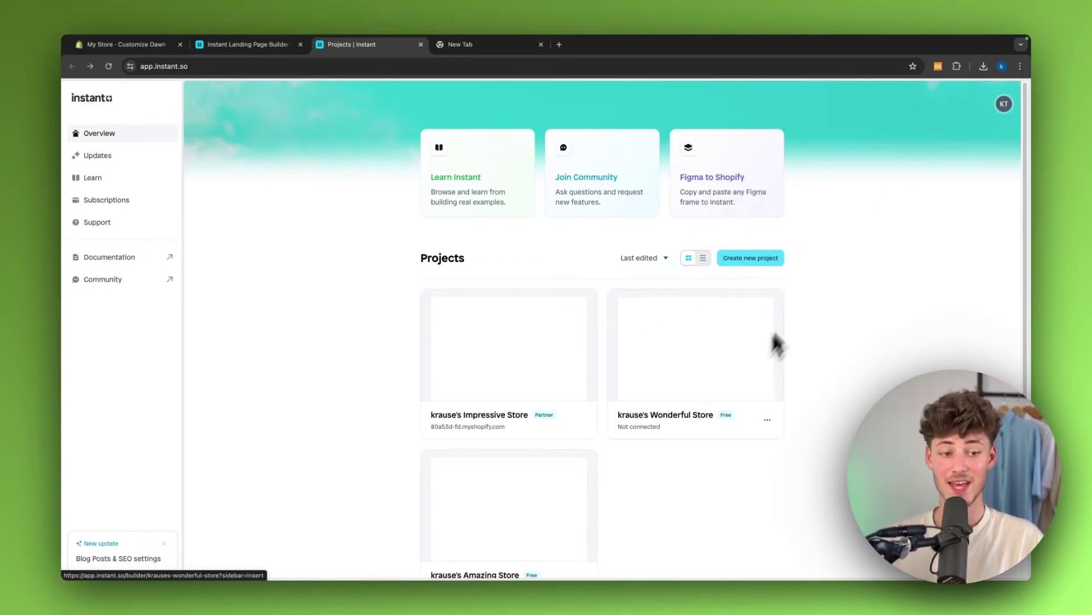
click(765, 254)
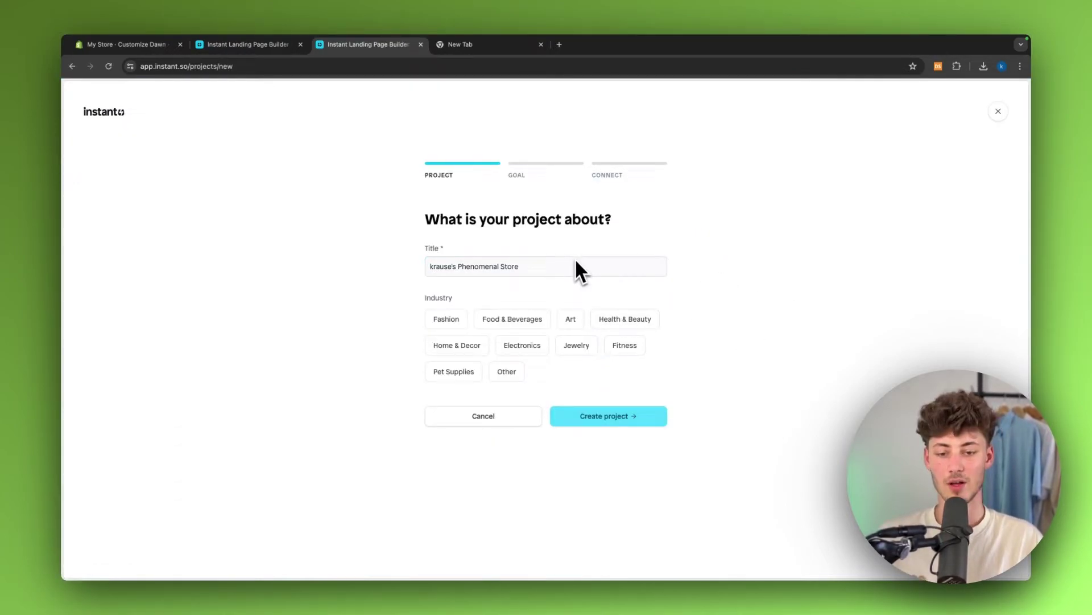
drag(575, 258, 435, 299)
click(435, 300)
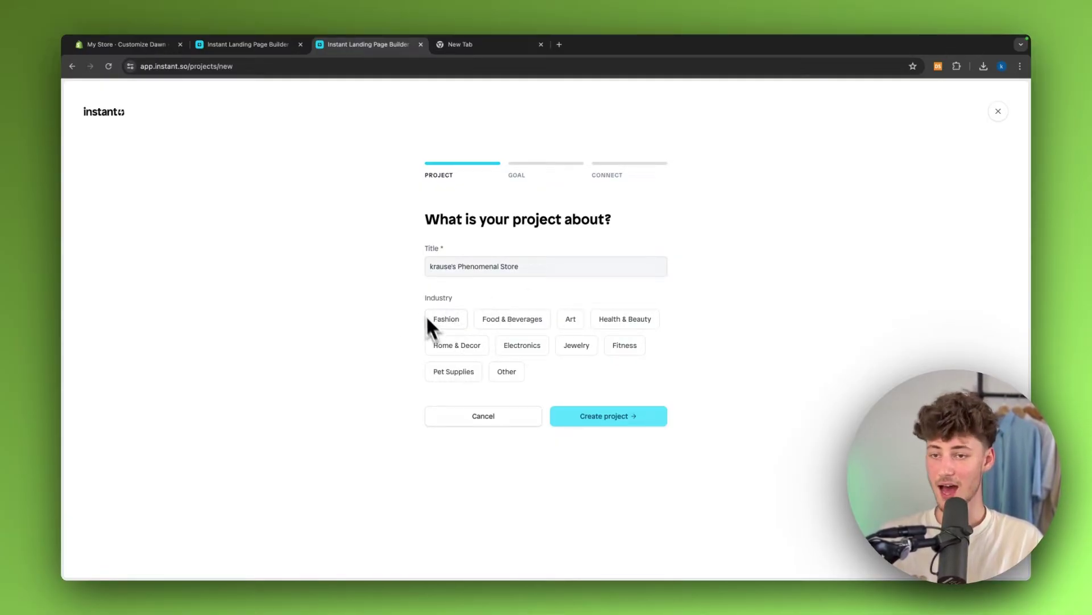
click(622, 421)
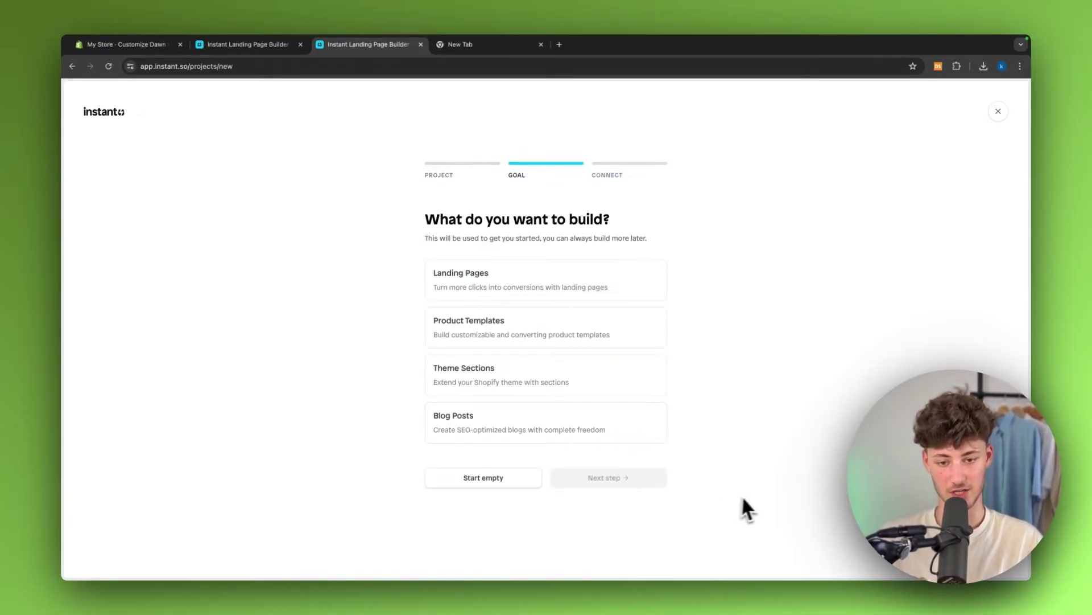
Step: Choose Product Templates as what the project should build and continue to the connection stage
drag(423, 217, 626, 227)
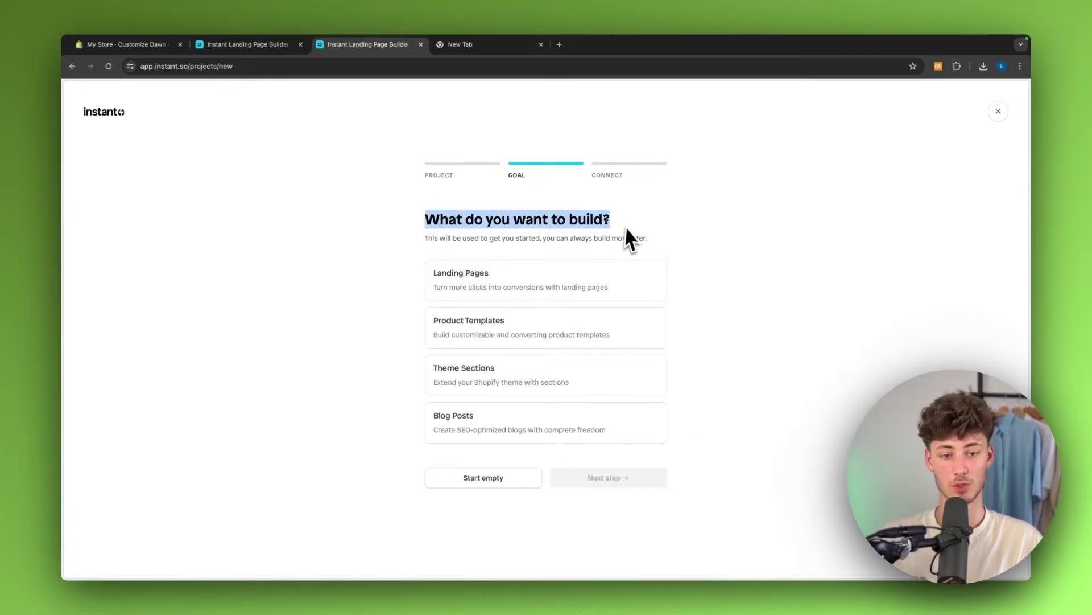
click(627, 227)
click(534, 343)
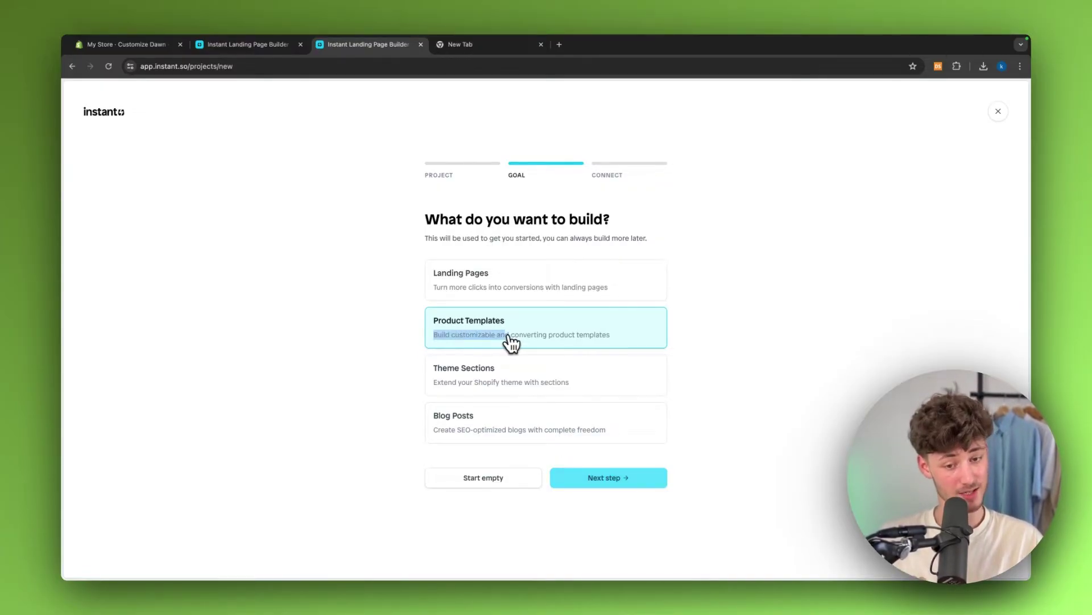
click(643, 339)
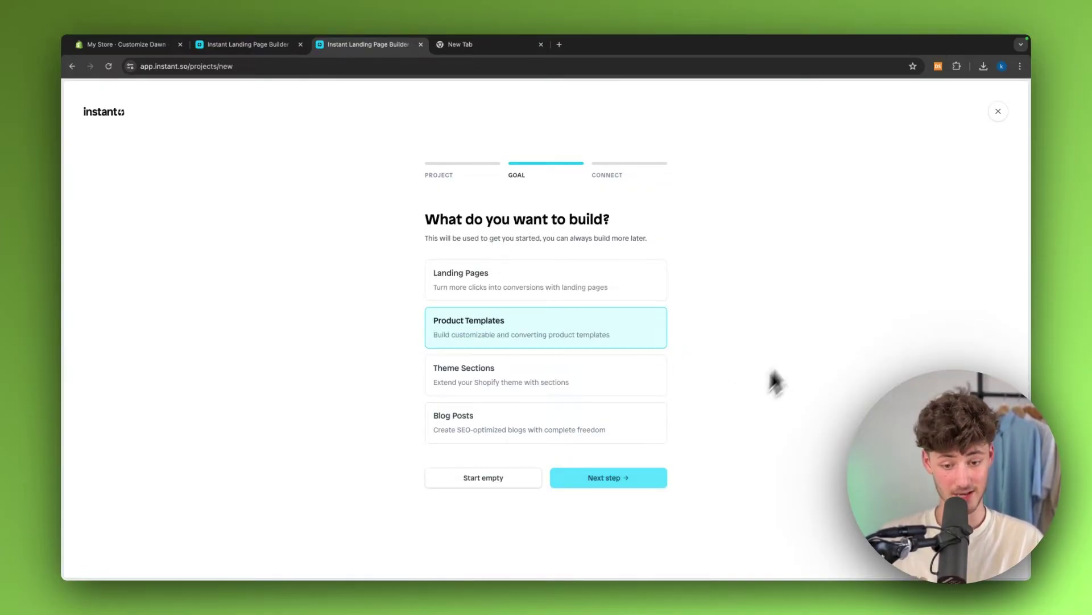
click(646, 491)
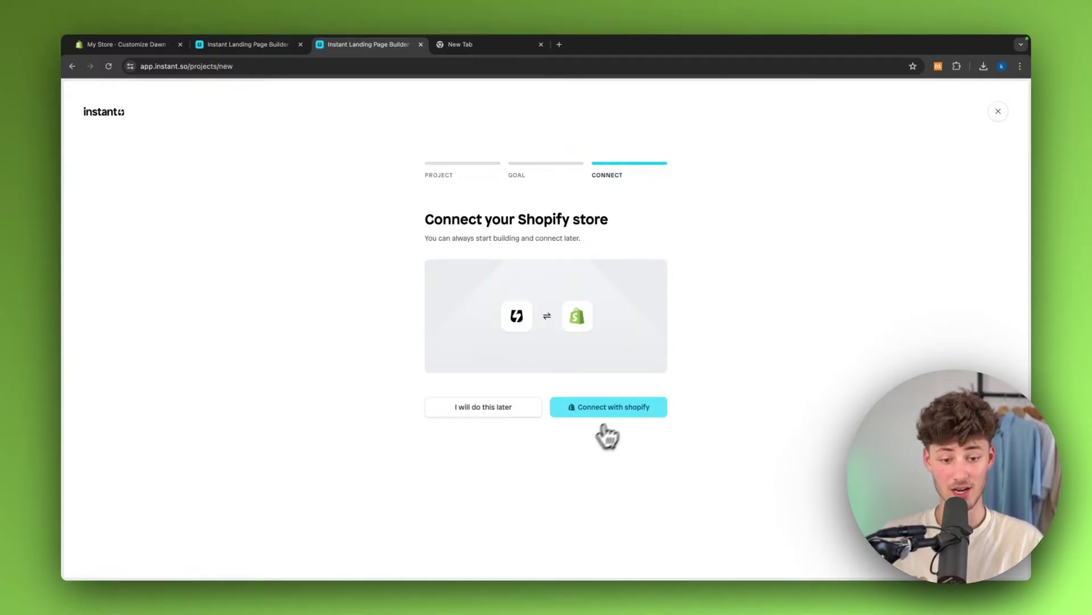
Step: Start connecting the project with Shopify and open Instant Section & Page Builder from its app store listing
click(614, 408)
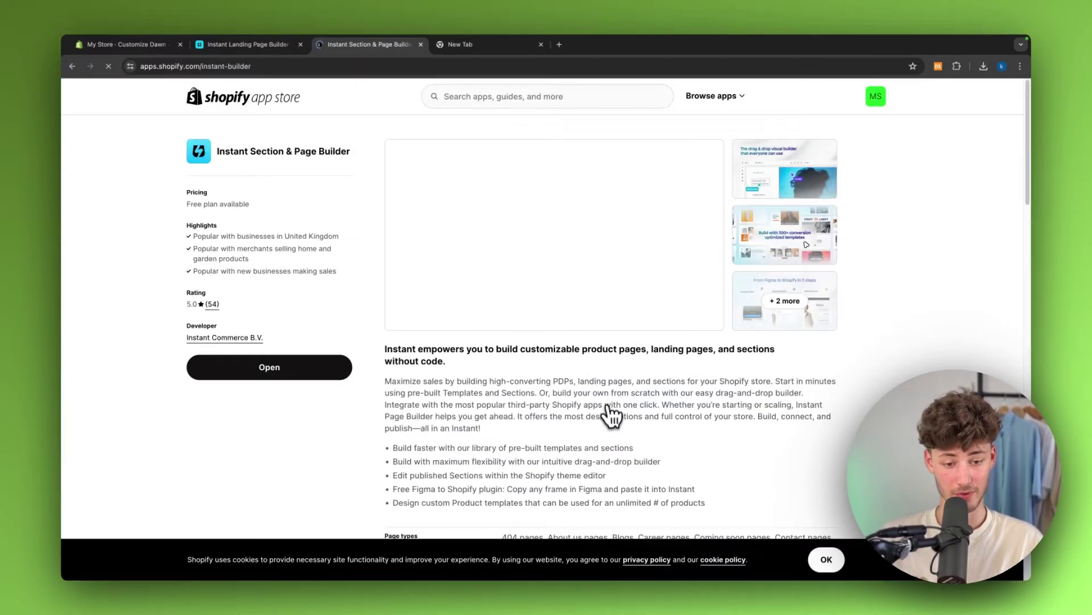
click(276, 372)
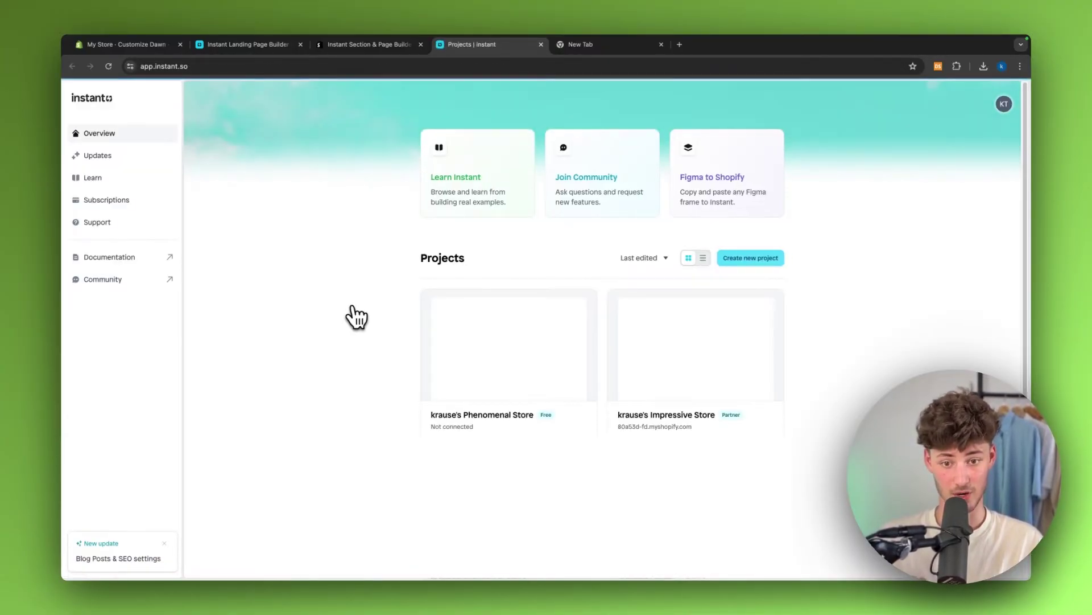
scroll(510, 336, up, 1)
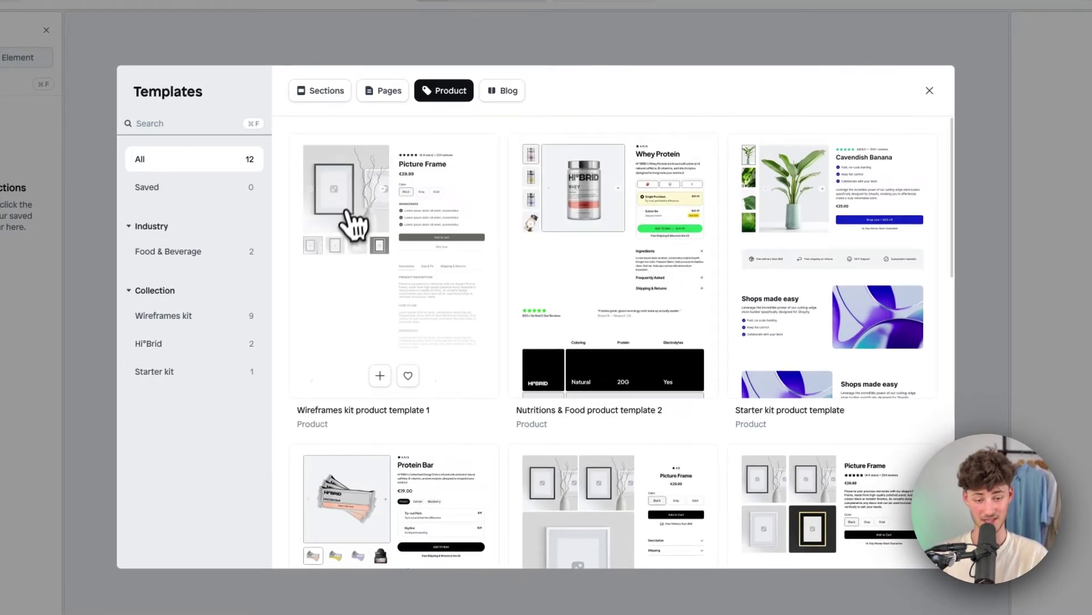
Step: Browse the product templates in the template library and add Wireframes kit product template 1 to the page
scroll(679, 282, down, 20)
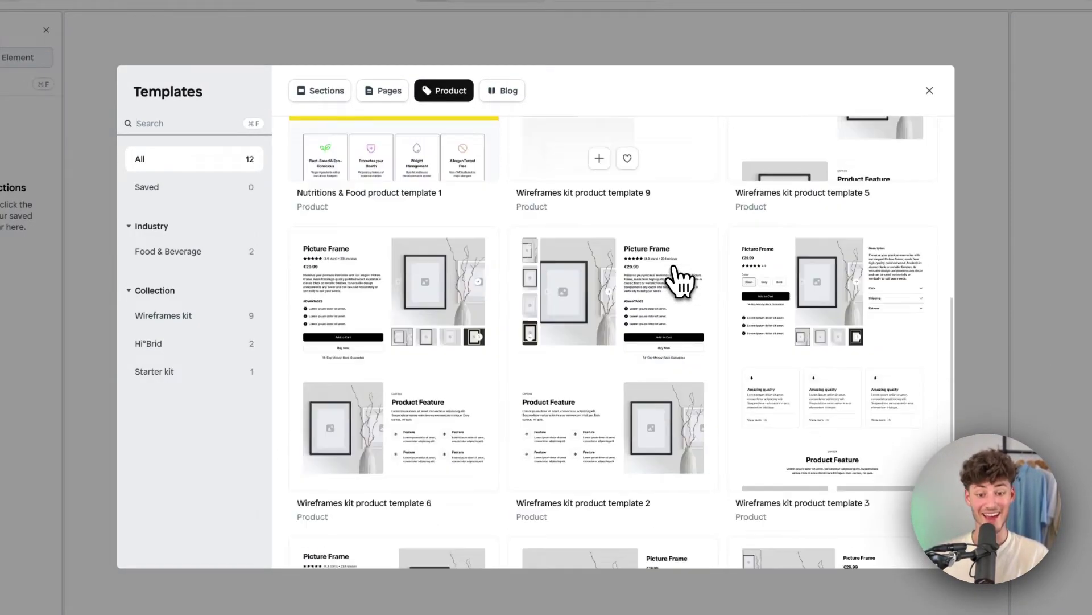
scroll(711, 506, down, 4)
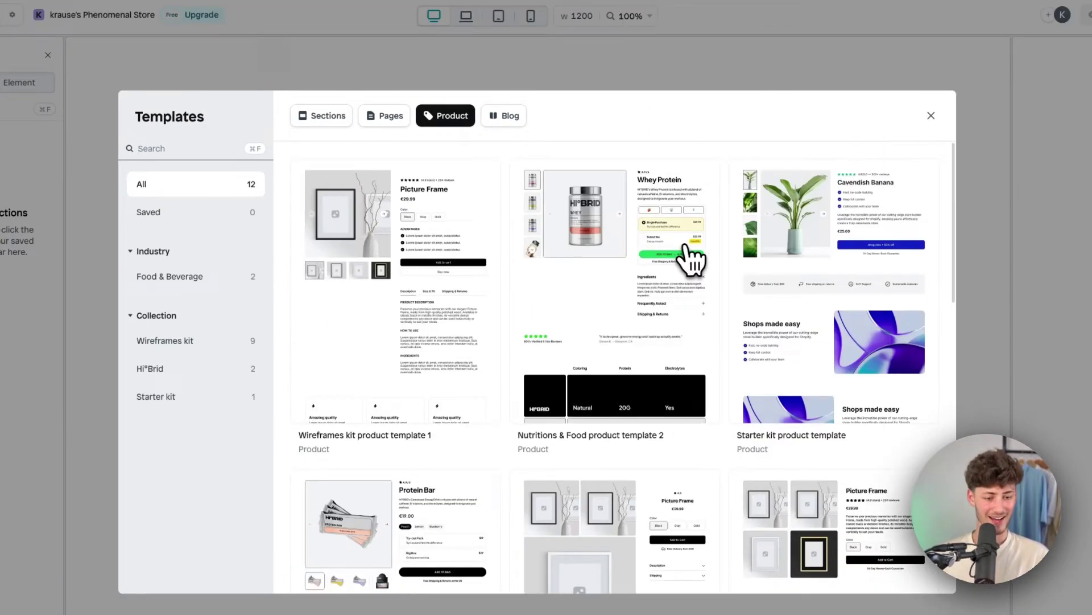
scroll(688, 253, down, 6)
scroll(690, 260, up, 10)
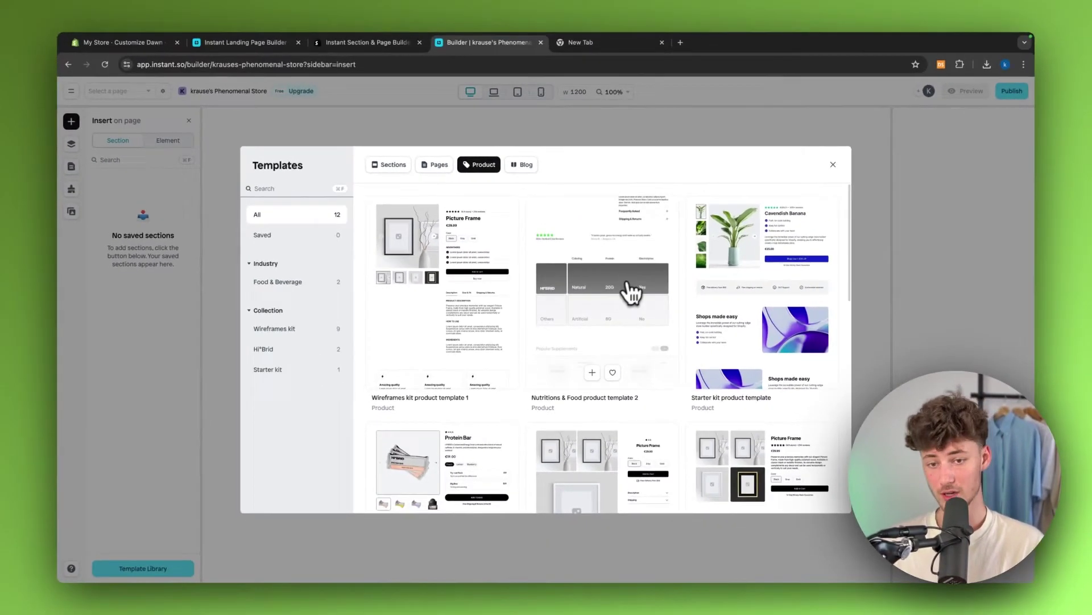
scroll(634, 296, down, 5)
scroll(658, 395, down, 4)
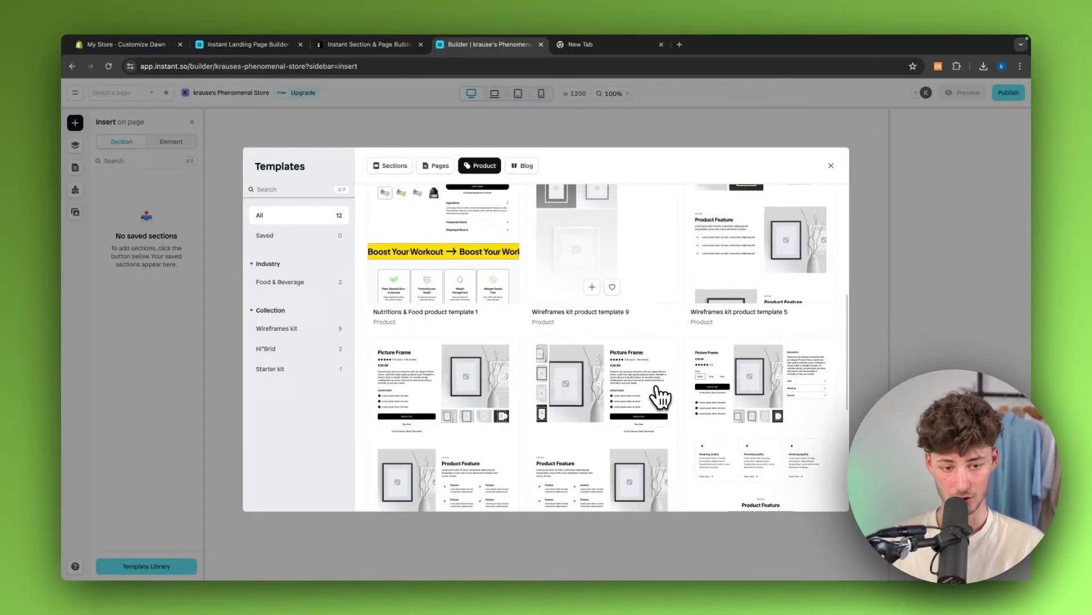
scroll(680, 473, down, 2)
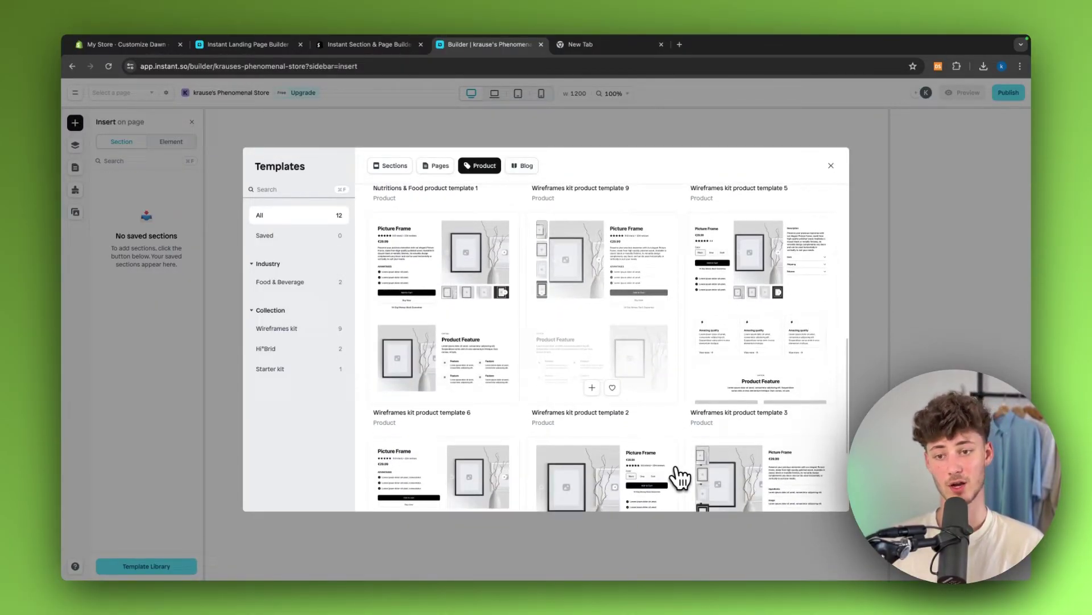
scroll(679, 478, down, 2)
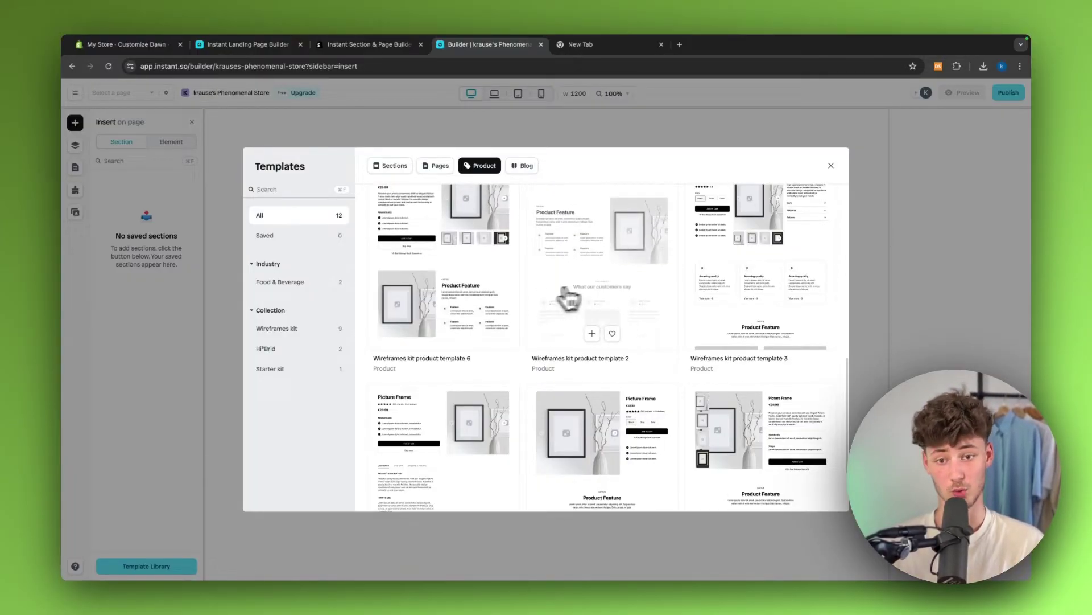
scroll(520, 300, up, 8)
mouse_move(435, 286)
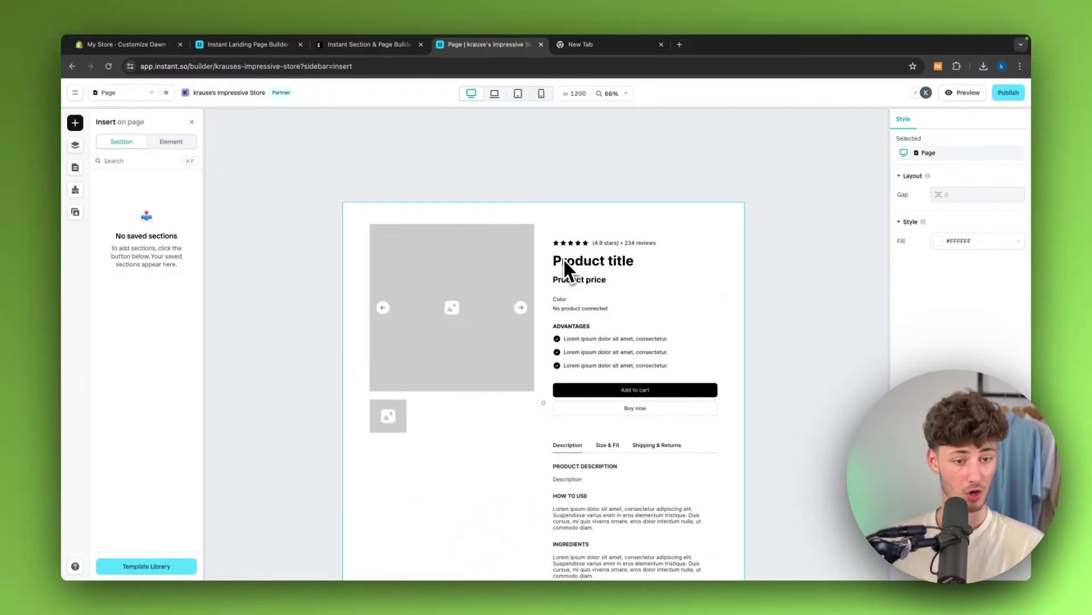
Step: Examine the overall layout of the inserted product template, from the product section down to the related products
scroll(559, 262, down, 3)
scroll(558, 262, down, 5)
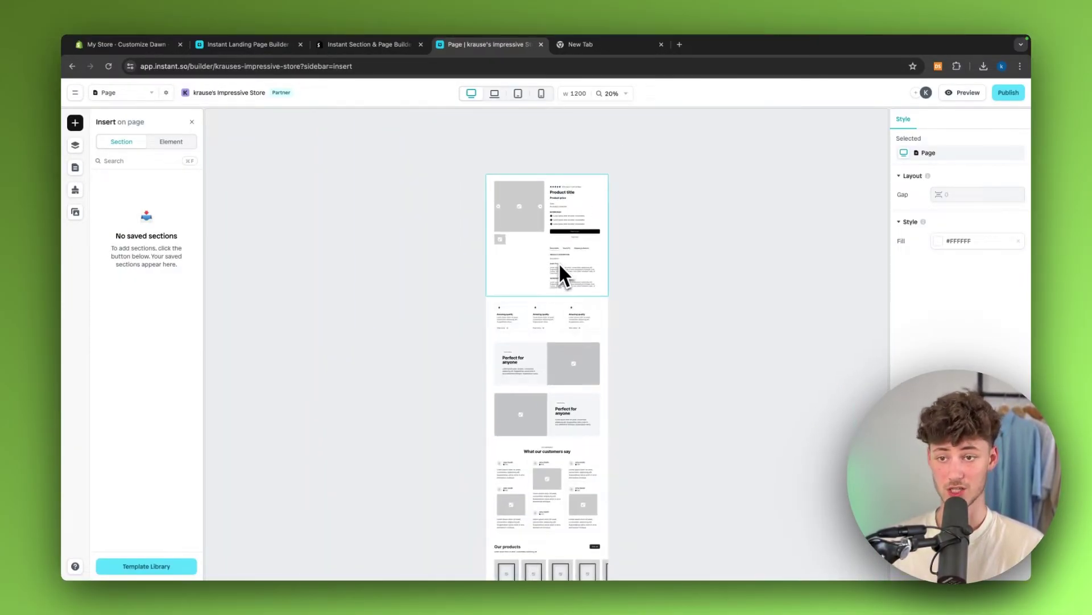
scroll(559, 262, up, 3)
scroll(558, 262, up, 3)
scroll(559, 262, down, 2)
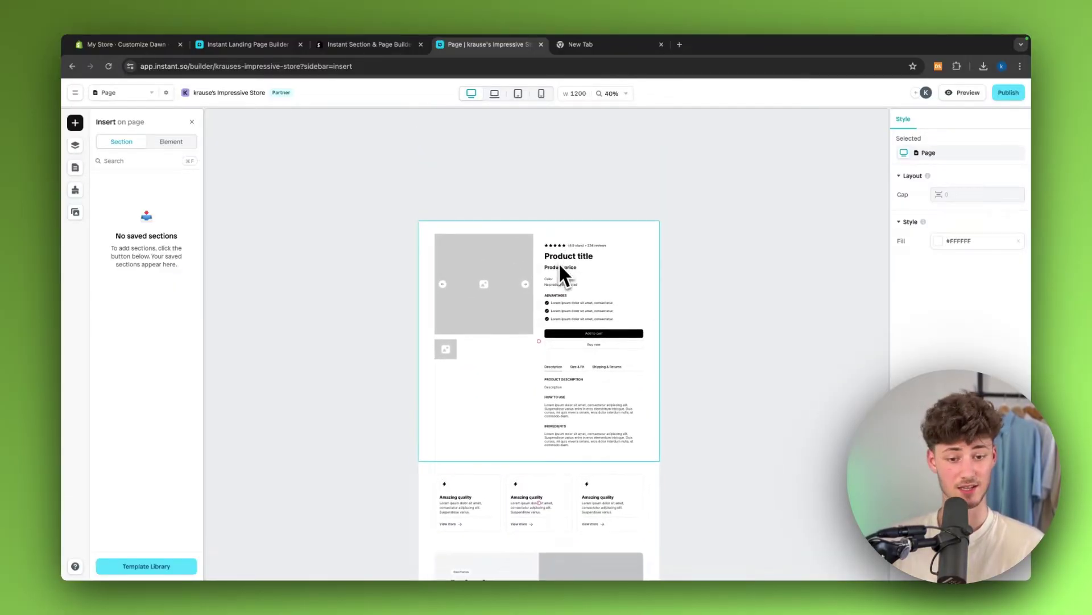
scroll(559, 262, up, 3)
scroll(558, 262, down, 1)
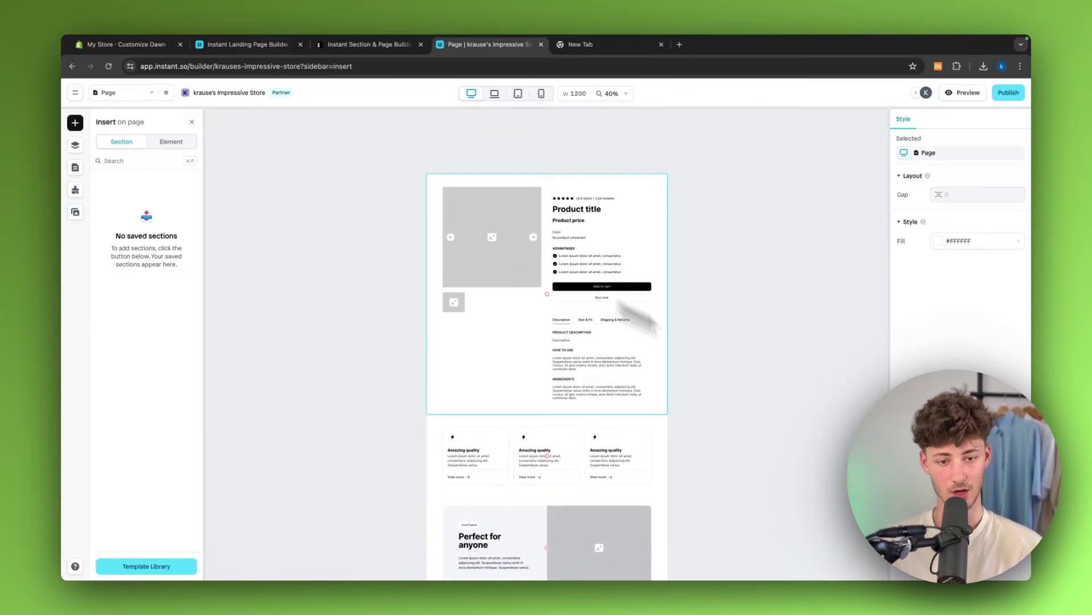
scroll(569, 302, up, 5)
scroll(565, 302, up, 2)
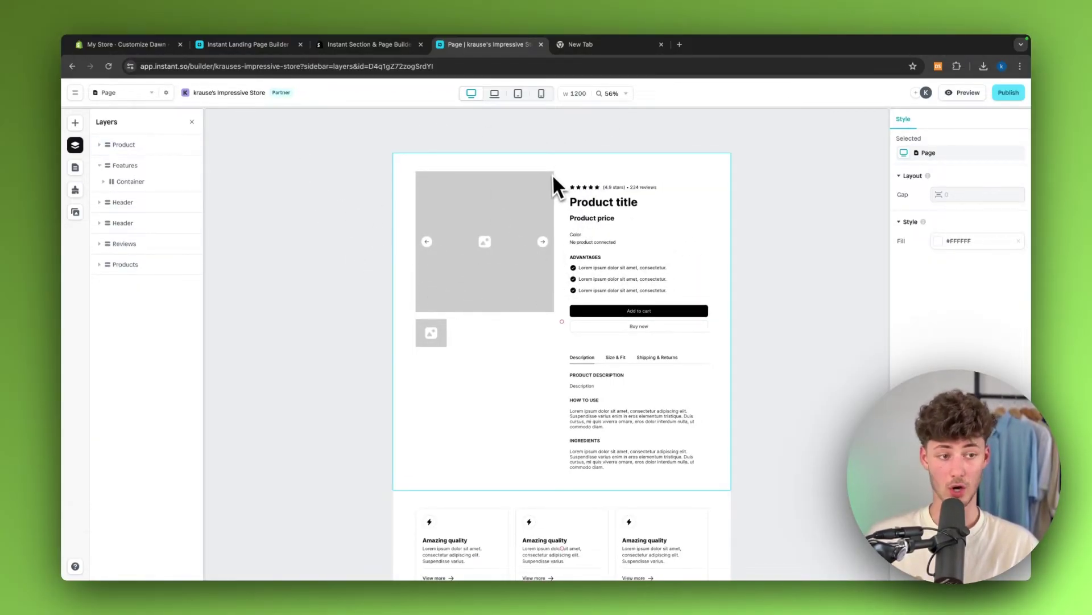
Step: Inspect the Product and Features sections in the layer structure and review the Product section's style settings
click(157, 146)
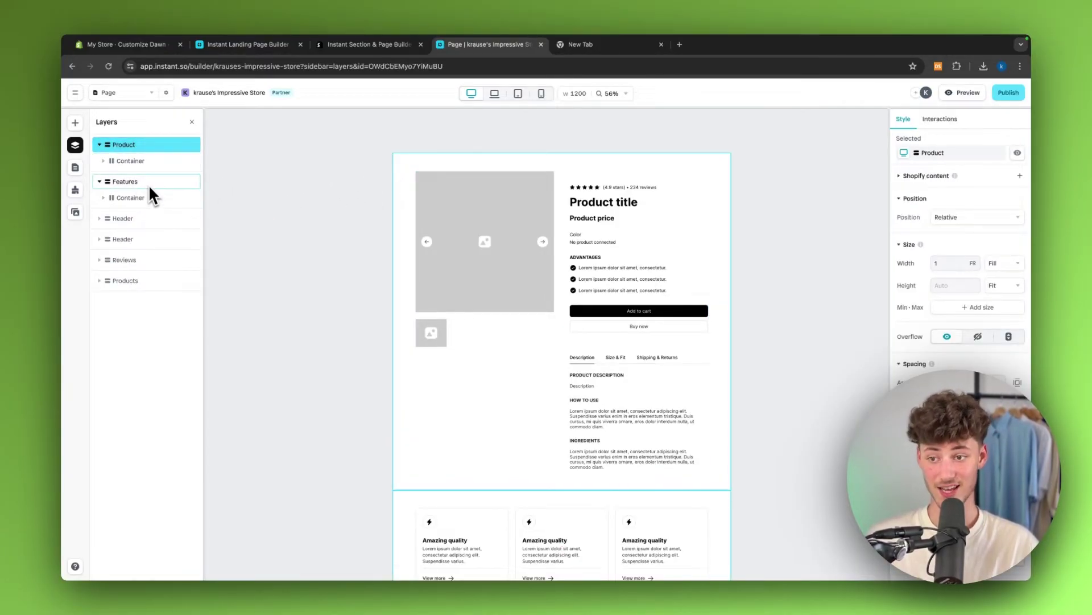
click(148, 184)
click(155, 140)
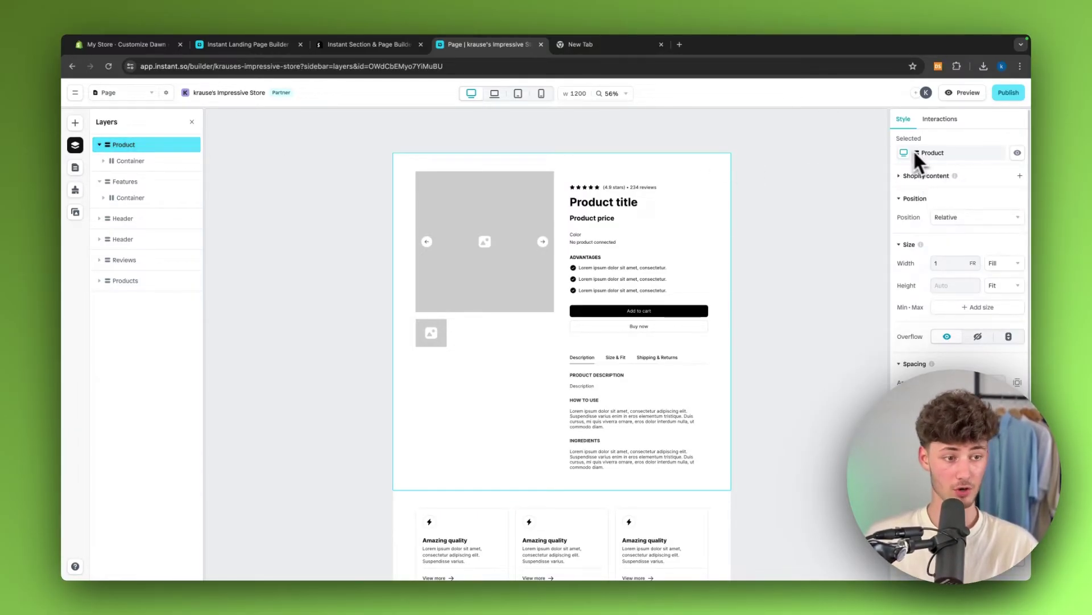
scroll(944, 353, down, 3)
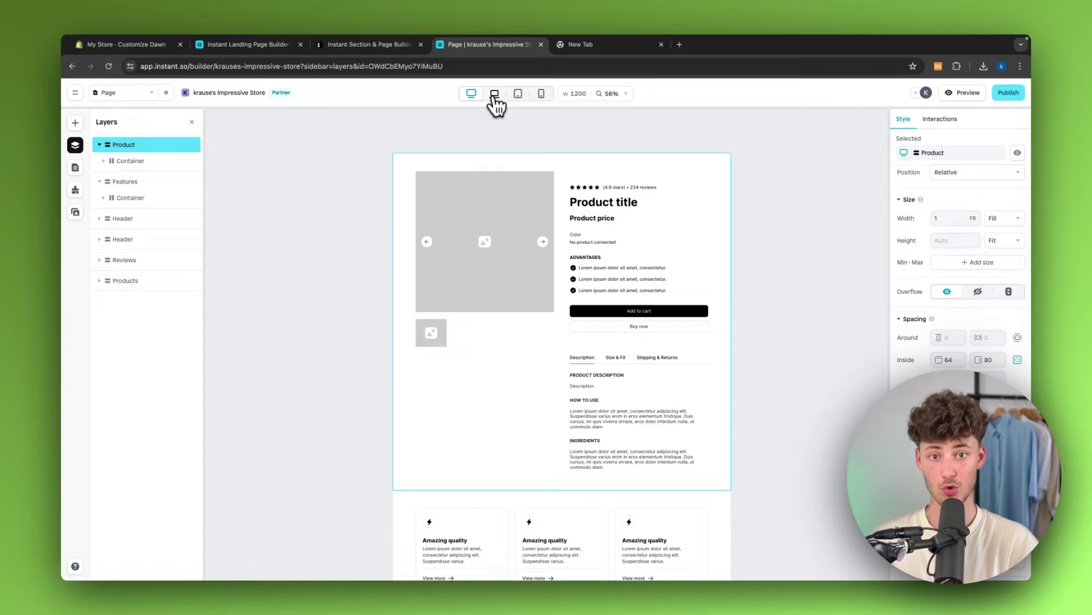
Step: Compare the page at tablet, mobile and desktop widths, and review the full mobile layout at 425 width
click(518, 94)
click(541, 93)
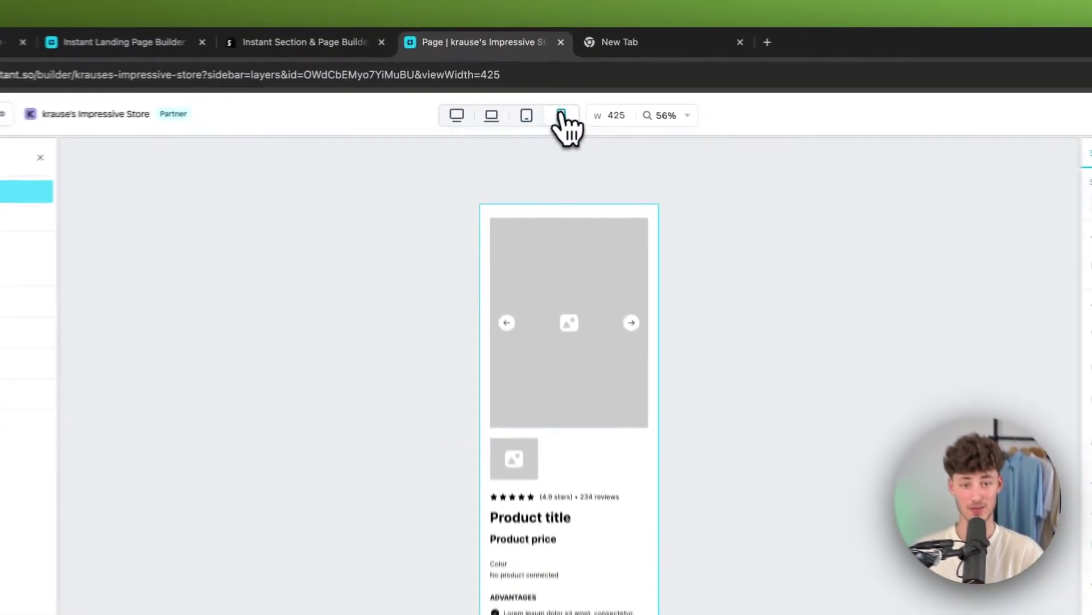
click(457, 115)
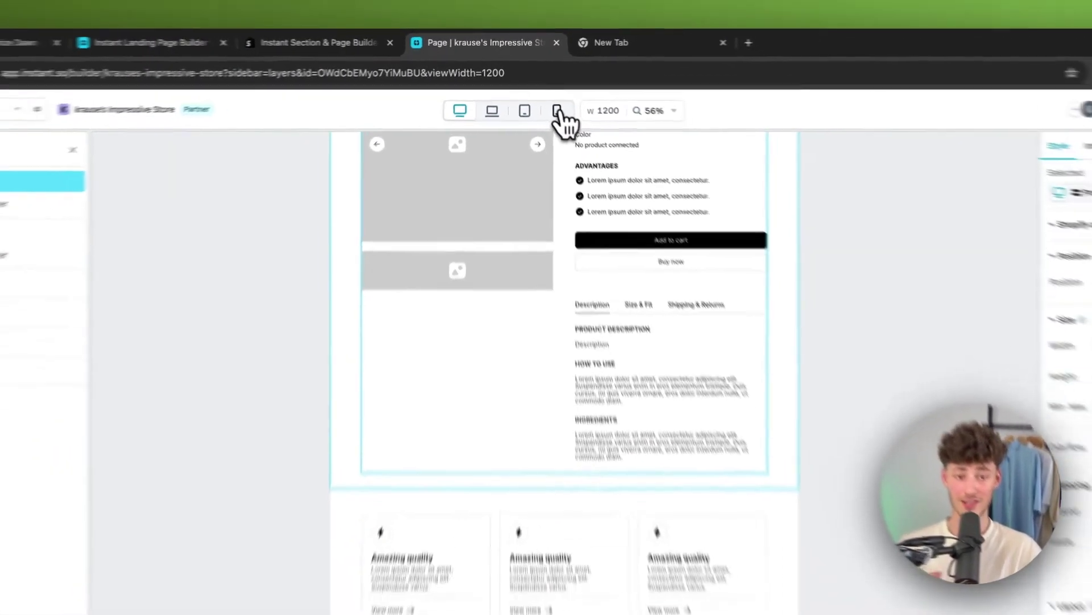
click(566, 121)
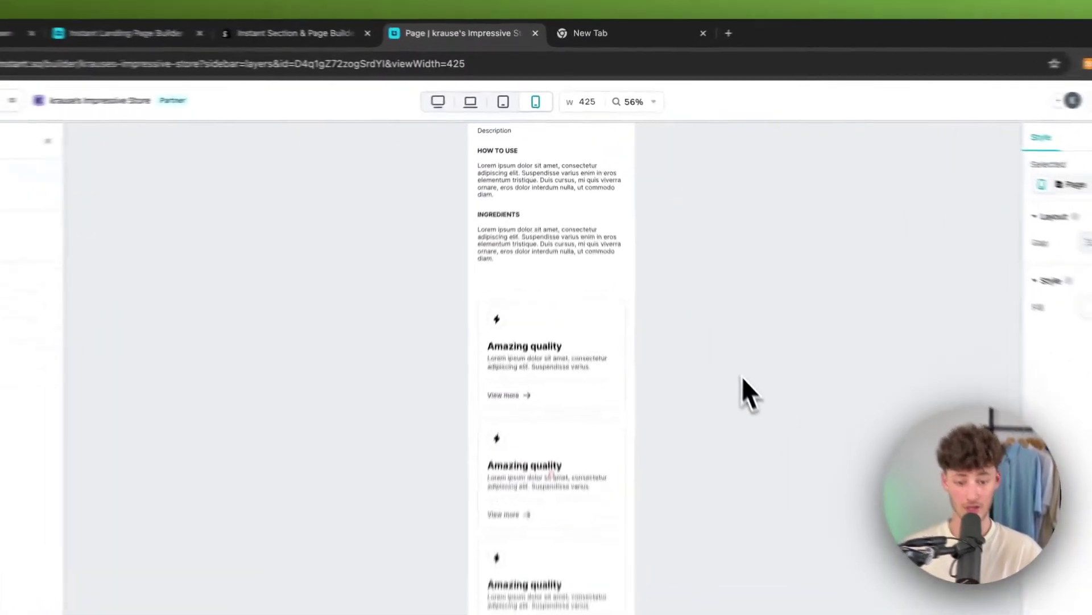
scroll(739, 386, down, 5)
scroll(751, 398, up, 15)
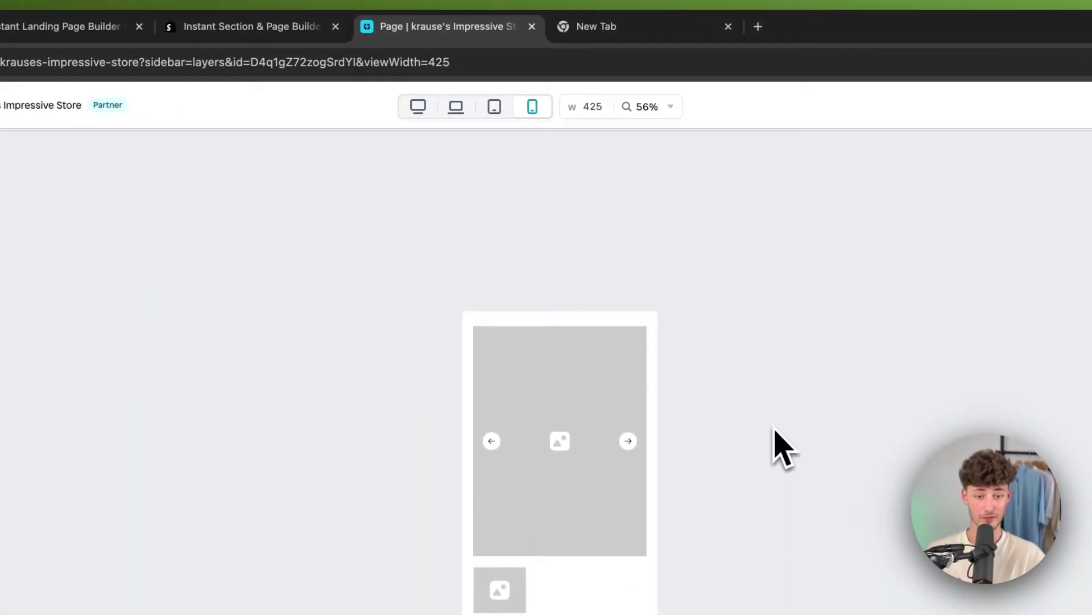
Step: Return to the desktop view and review the project's layouts and brand styles, including the color and text style groups
click(419, 108)
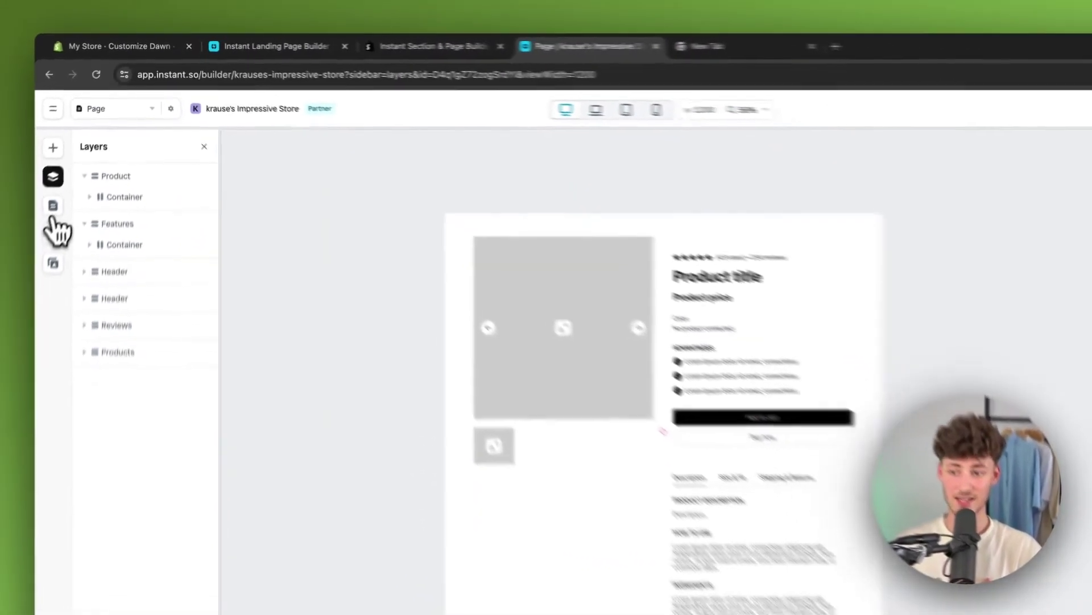
click(51, 207)
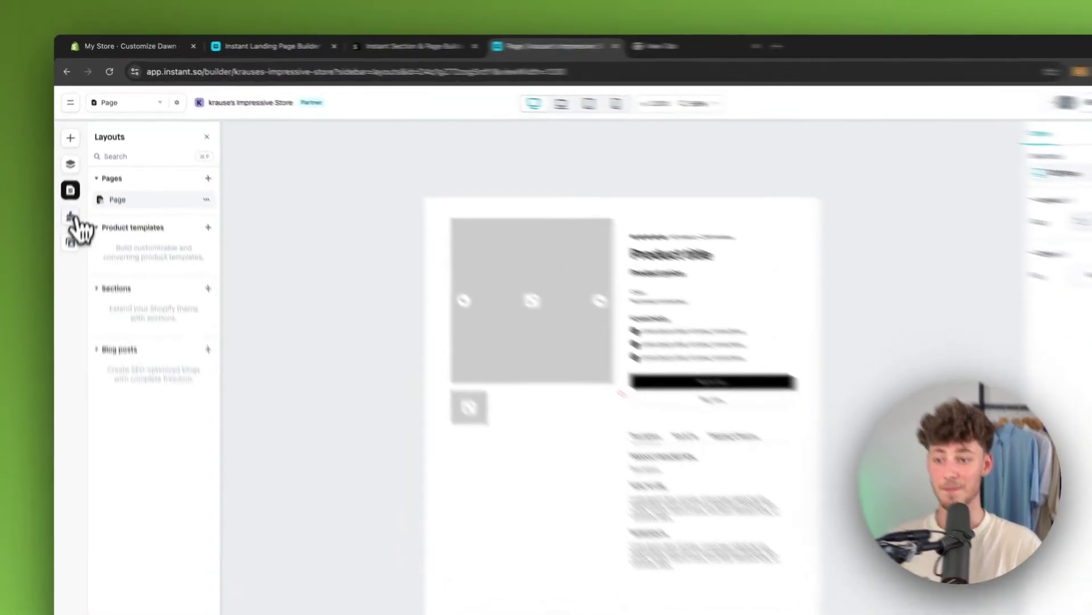
click(75, 190)
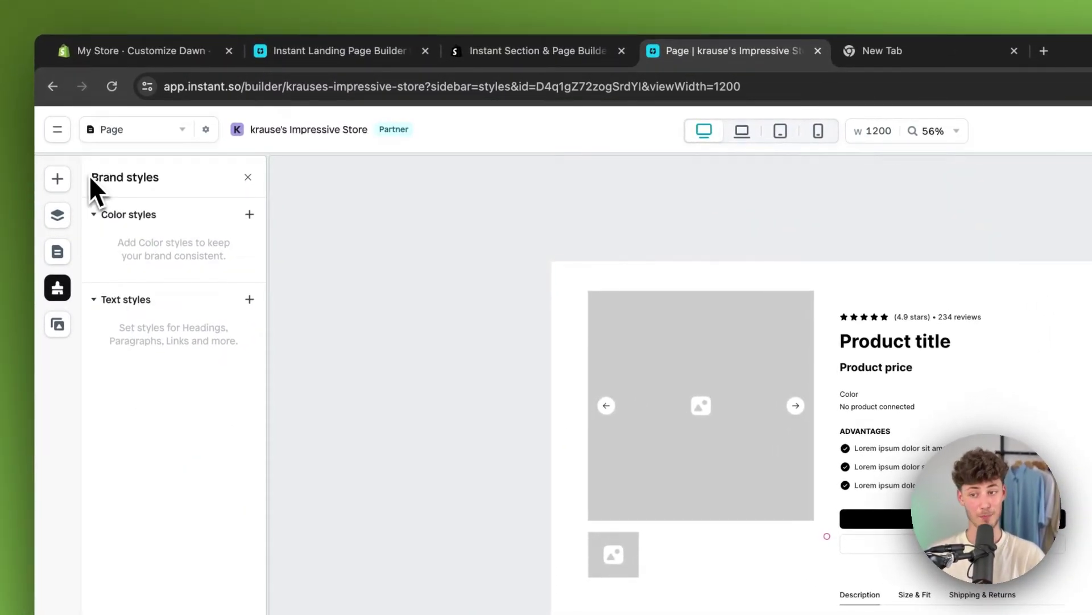
drag(90, 177, 179, 187)
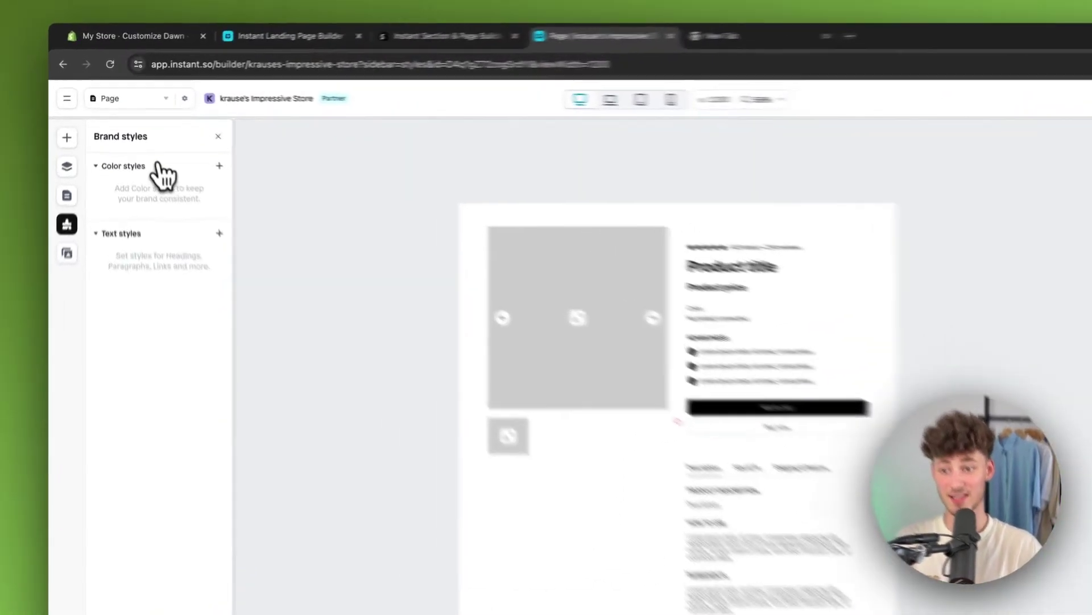
click(114, 146)
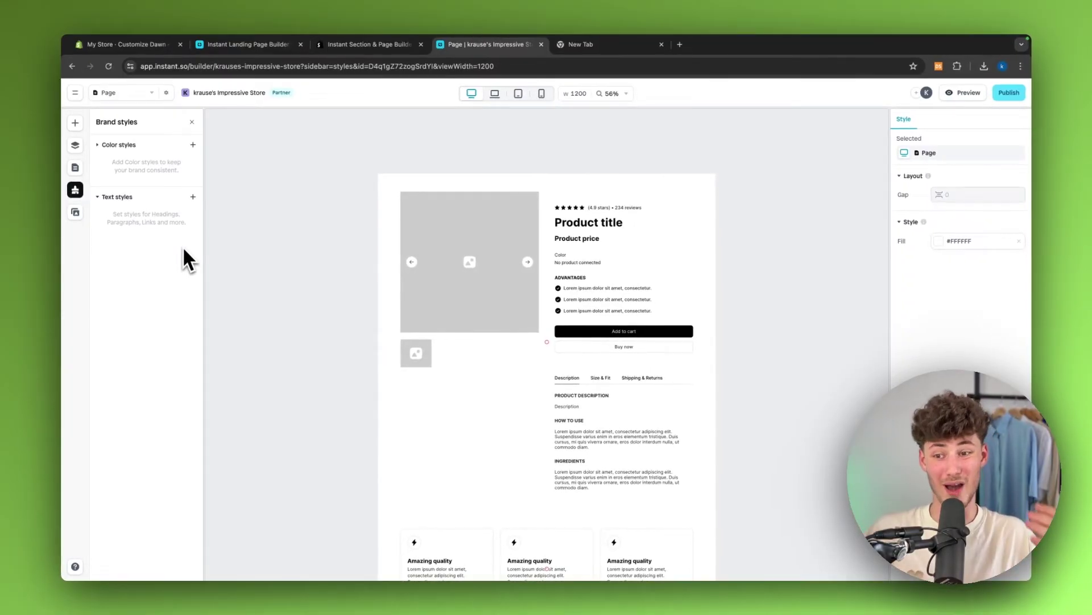
click(75, 190)
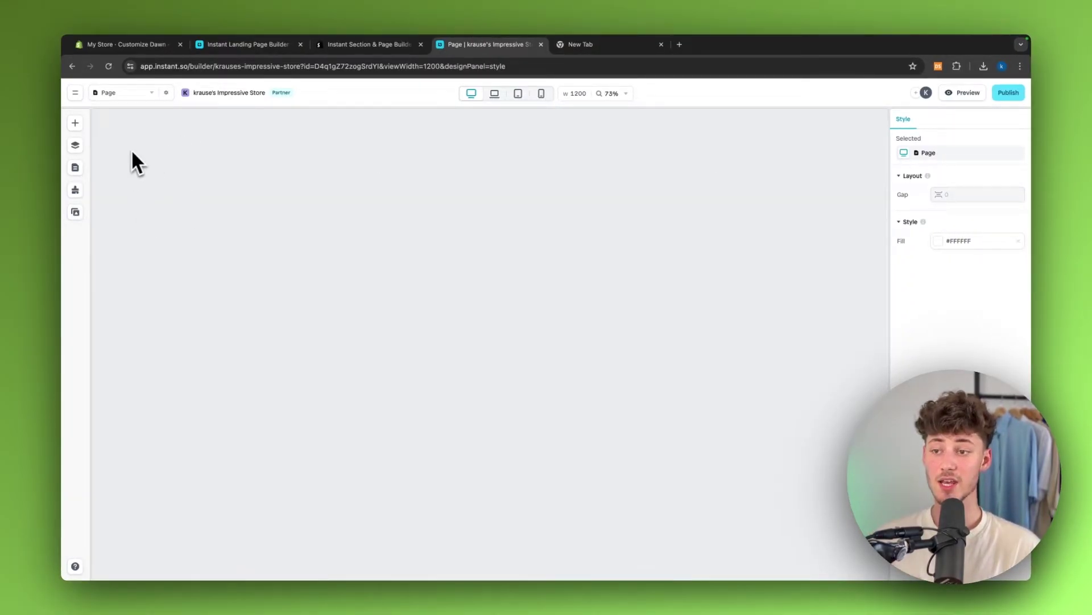
Step: Browse the ready-made section templates in the template library
click(76, 123)
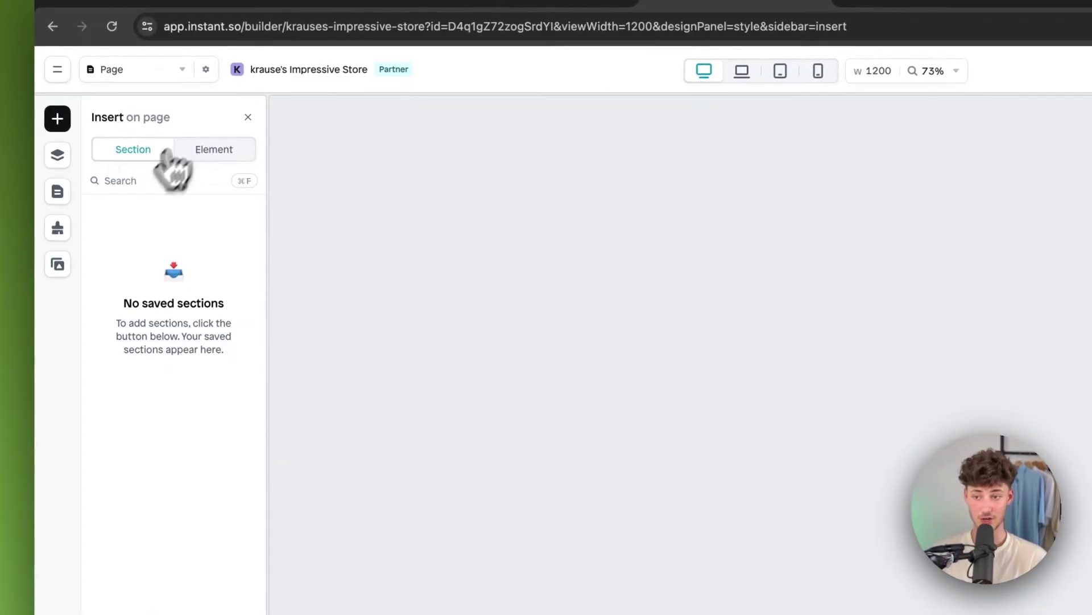
click(173, 560)
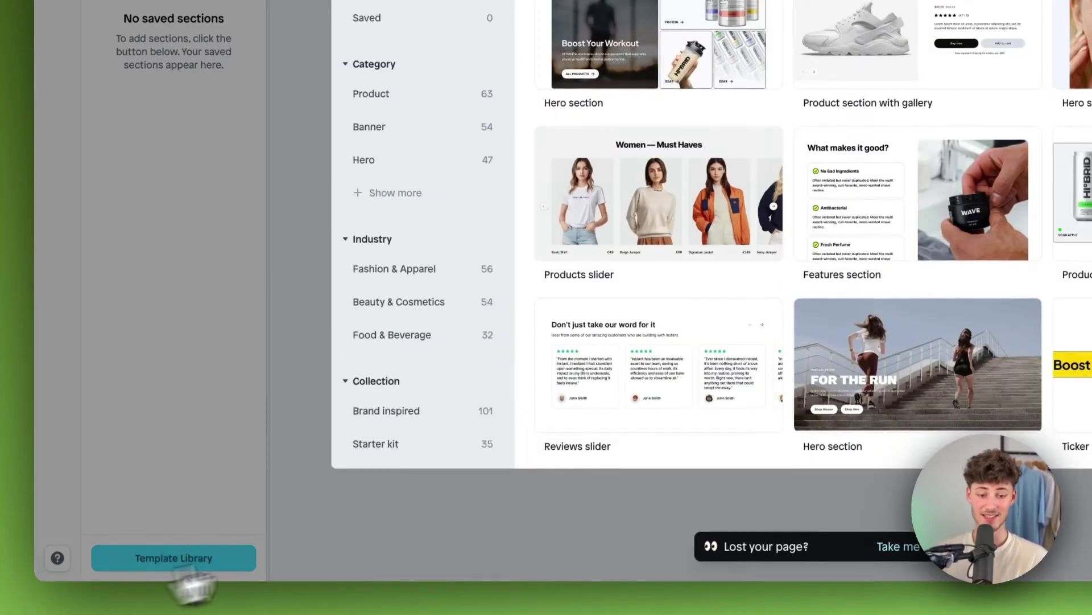
scroll(875, 224, down, 10)
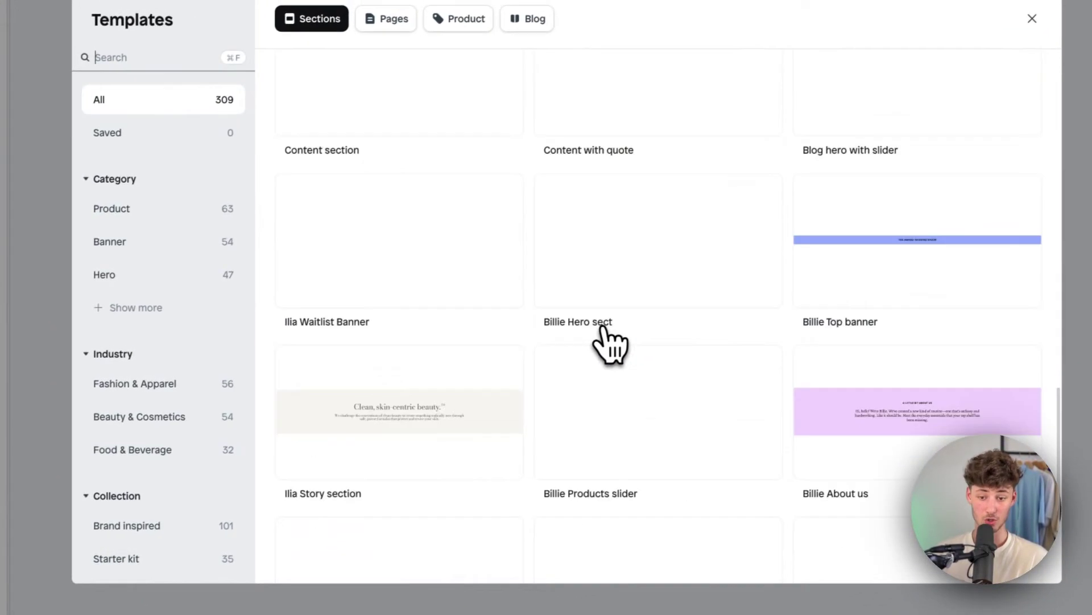
scroll(874, 224, down, 5)
scroll(870, 225, up, 5)
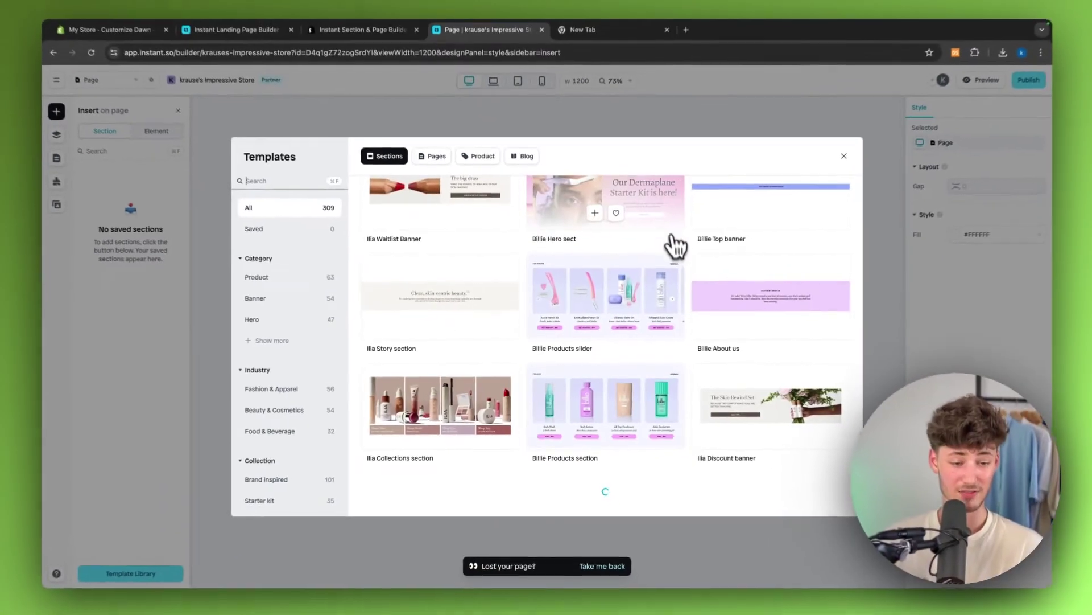
scroll(686, 305, down, 5)
scroll(686, 305, down, 5)
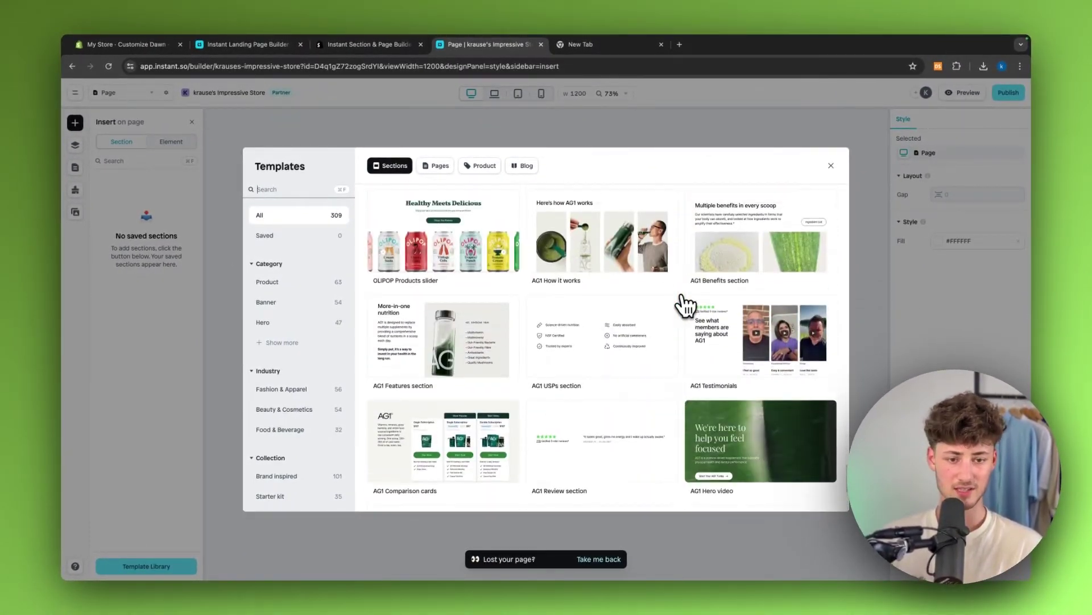
scroll(723, 358, down, 20)
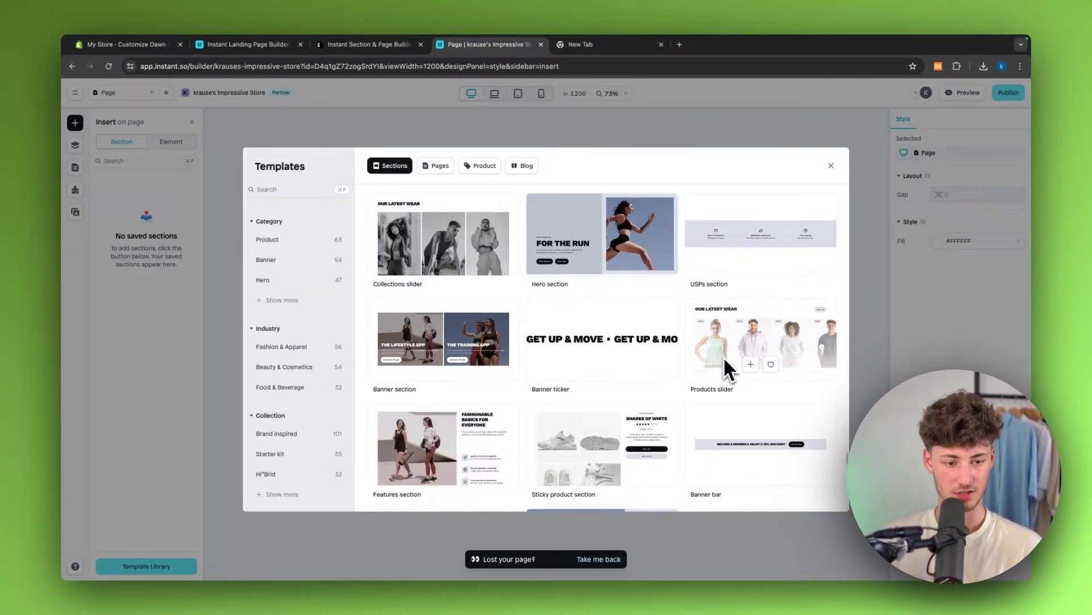
scroll(723, 356, up, 5)
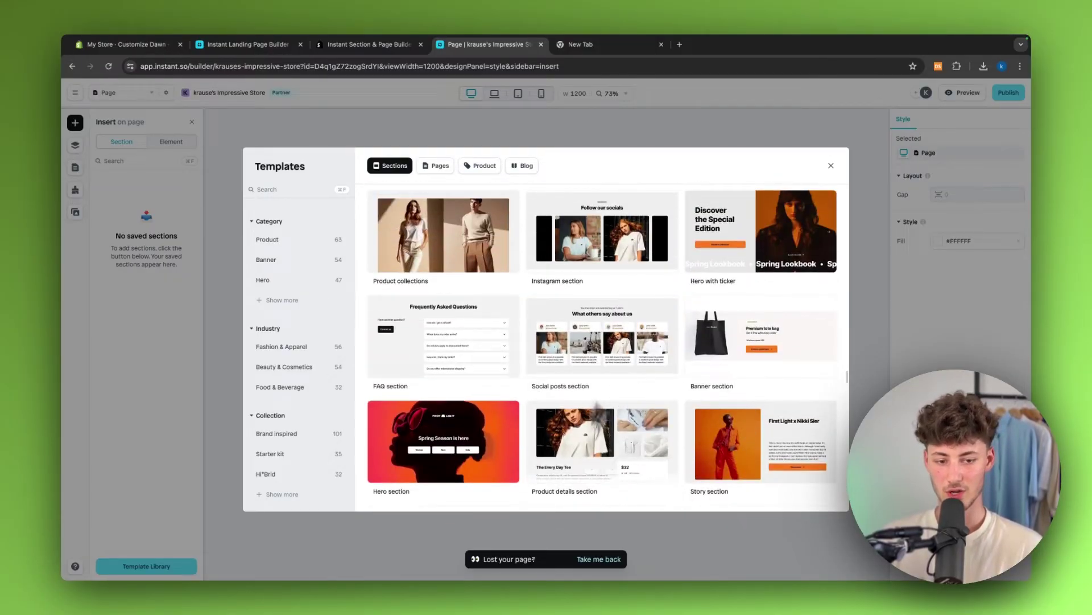
scroll(540, 307, up, 10)
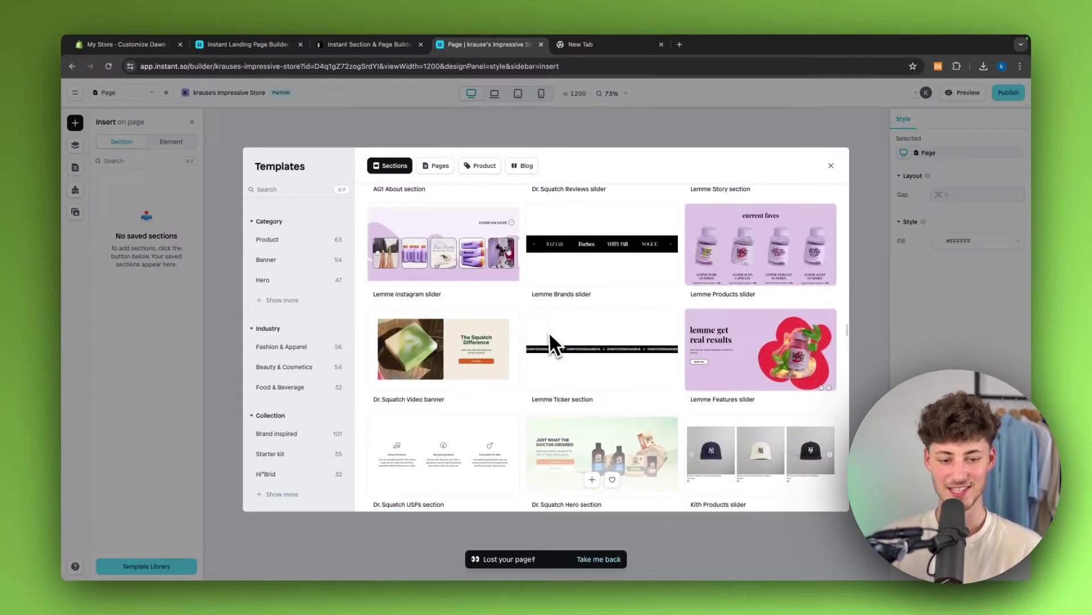
scroll(549, 332, up, 10)
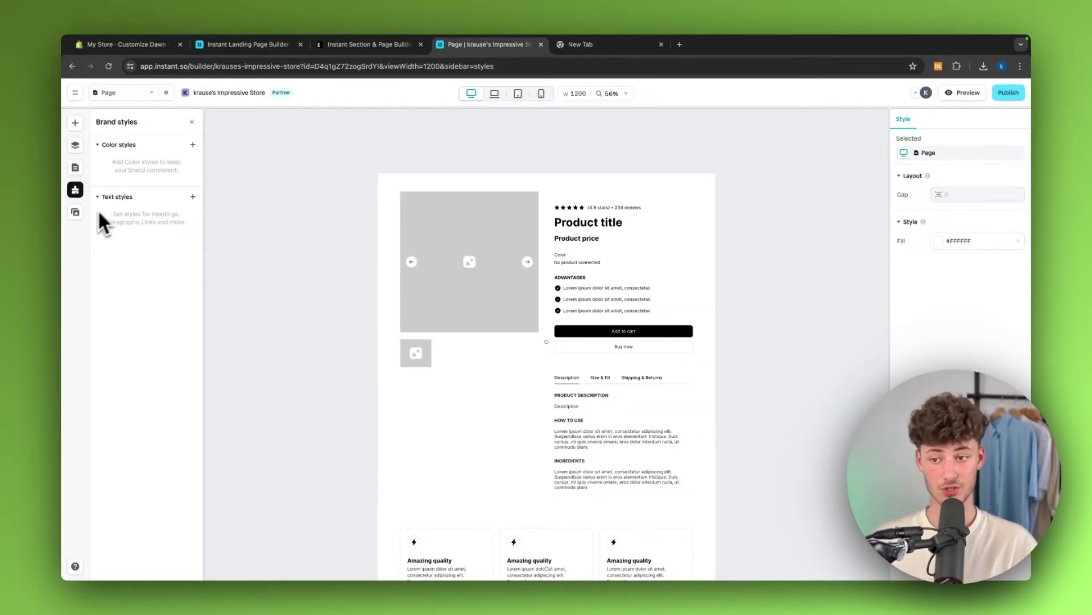
Step: Look over the project's assets and the list of pages
click(76, 212)
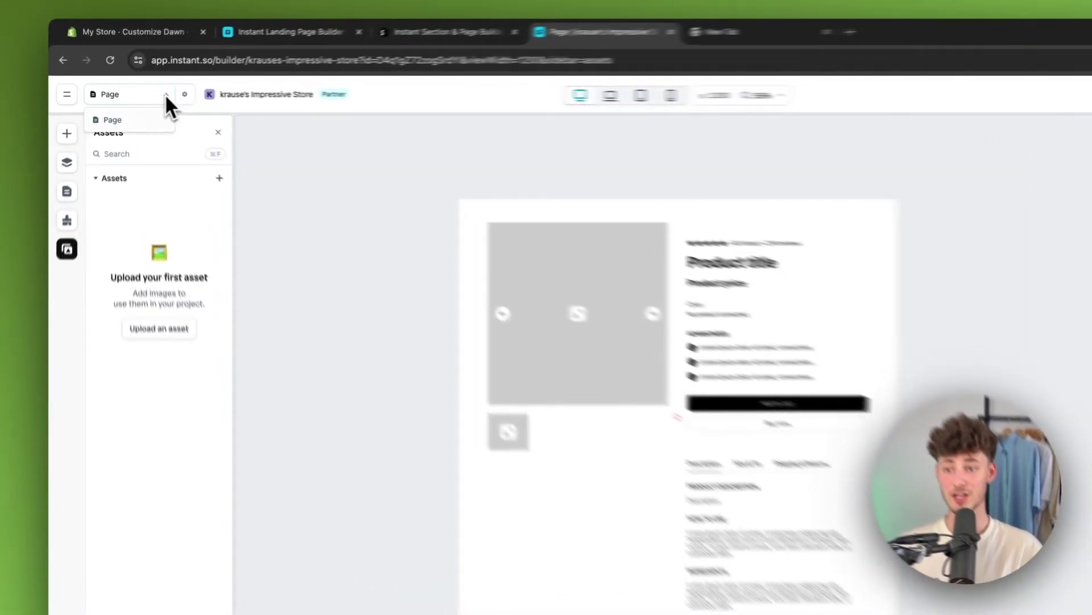
click(151, 93)
click(182, 97)
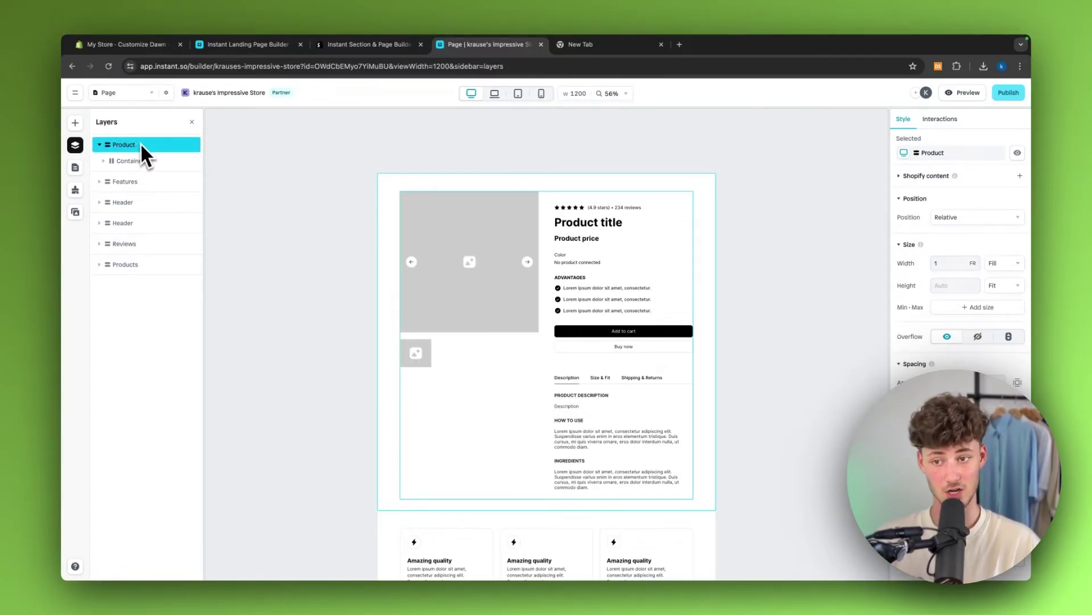
Step: Add Shopify content to the Product section and use PesoClo Frame tee as its source
click(919, 176)
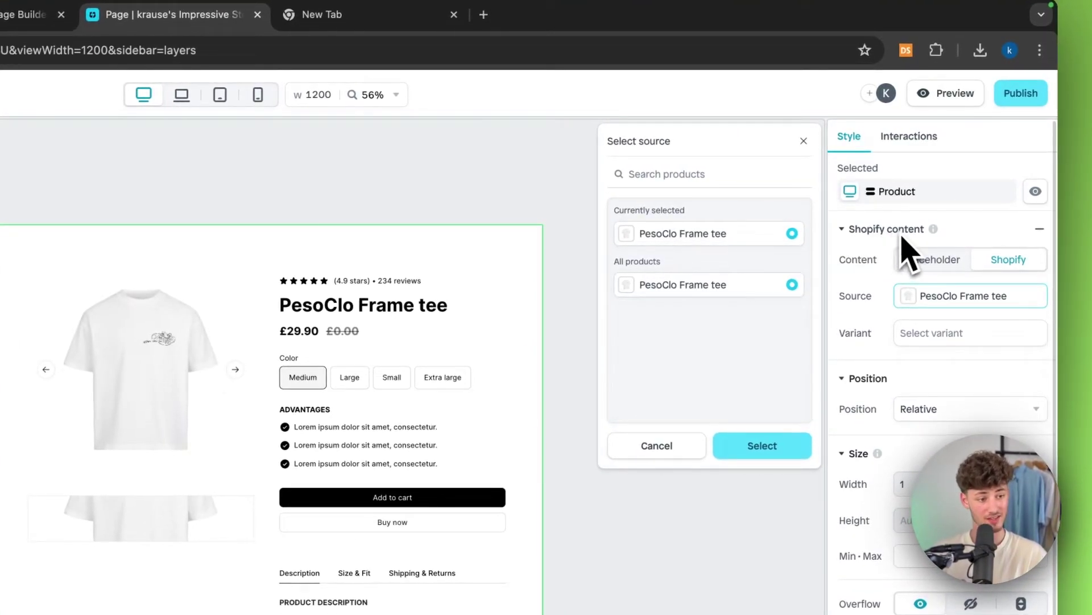
click(965, 293)
click(964, 292)
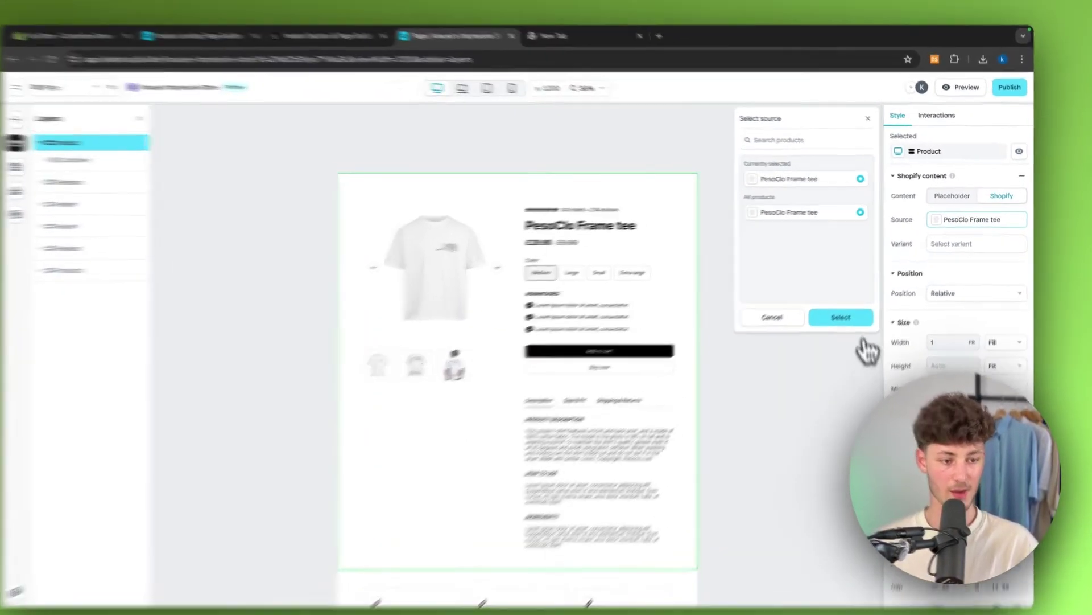
click(850, 307)
Step: Switch the Product section to placeholder content and choose Every Day Hoodie as its source product
click(953, 208)
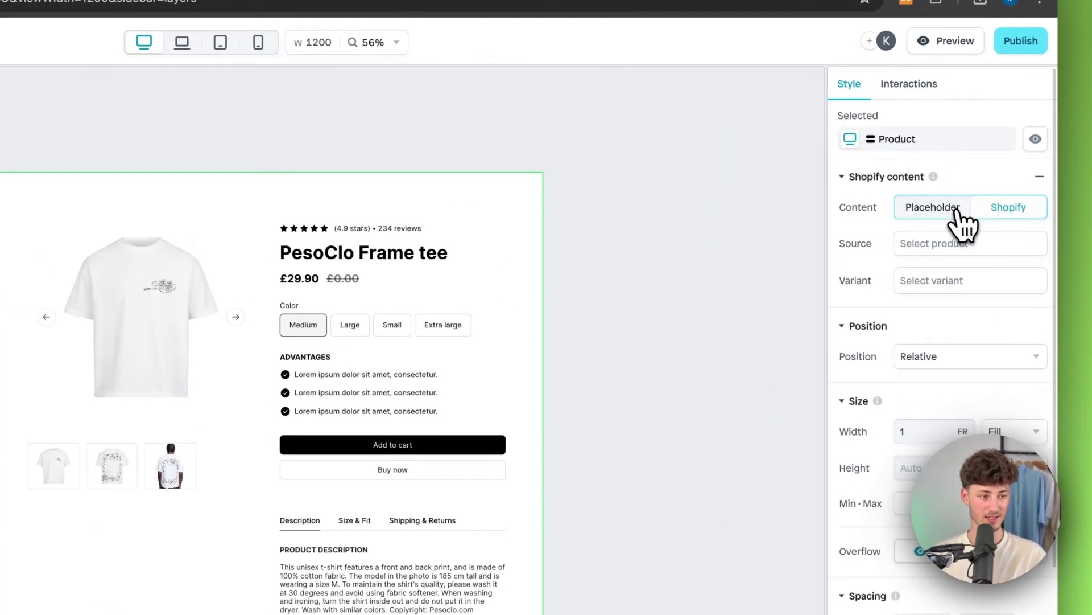
click(956, 246)
click(658, 186)
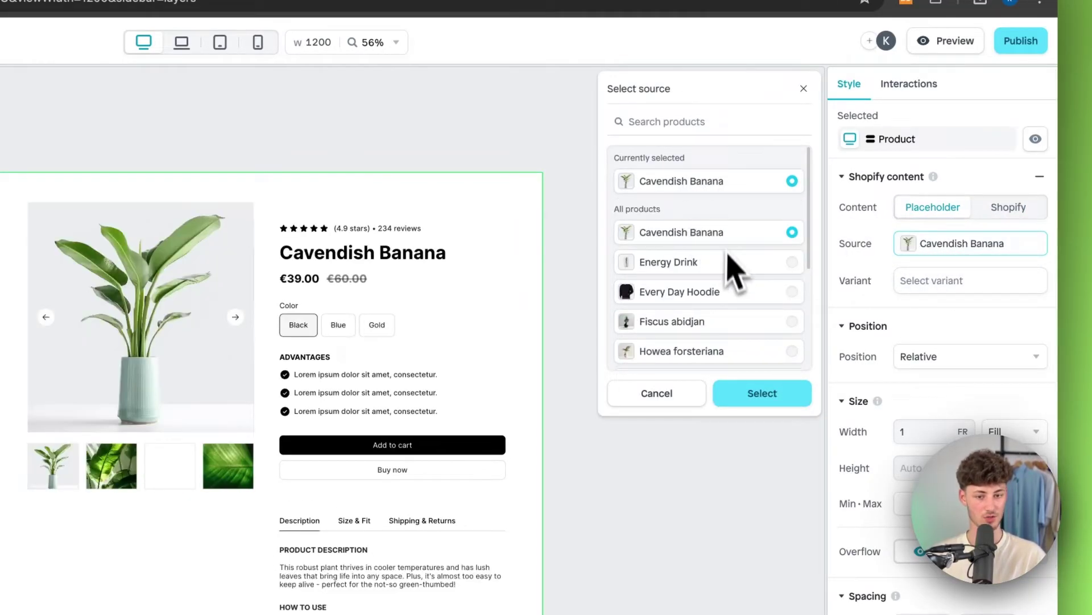
click(725, 293)
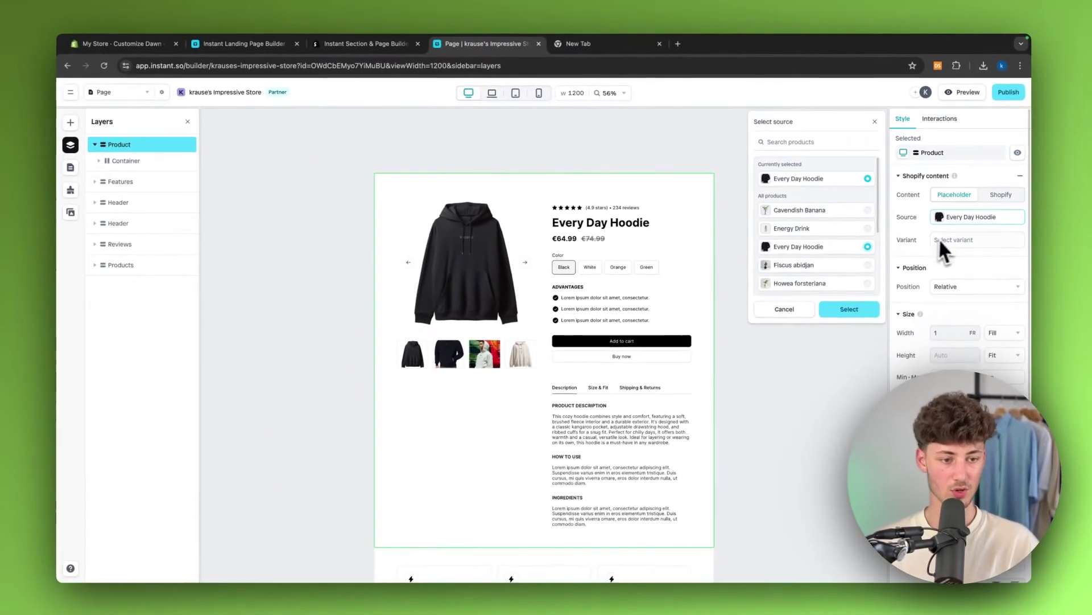
scroll(838, 271, down, 2)
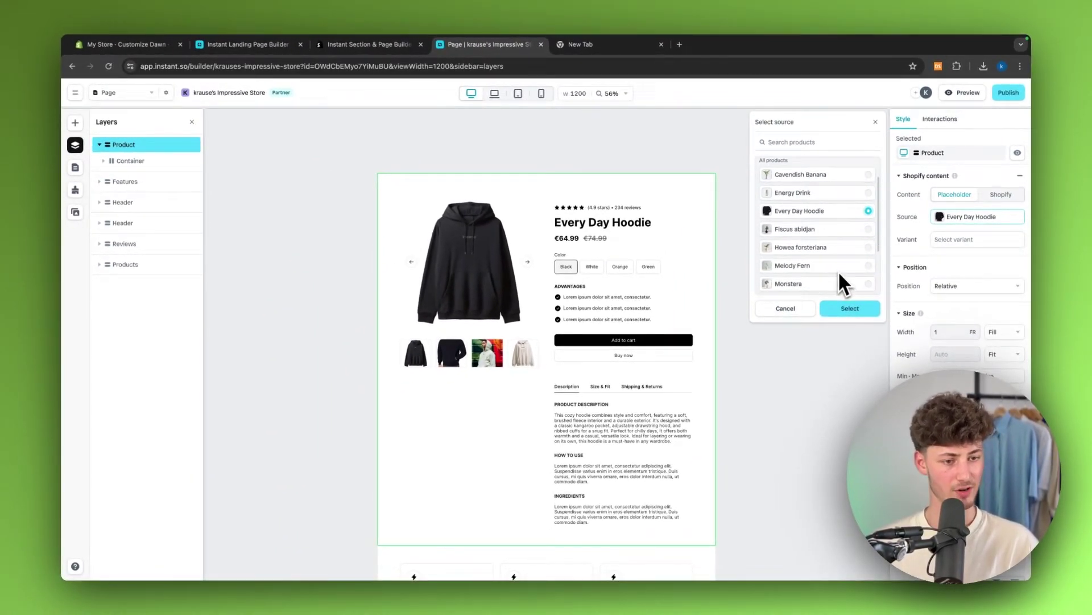
scroll(838, 271, down, 2)
click(822, 484)
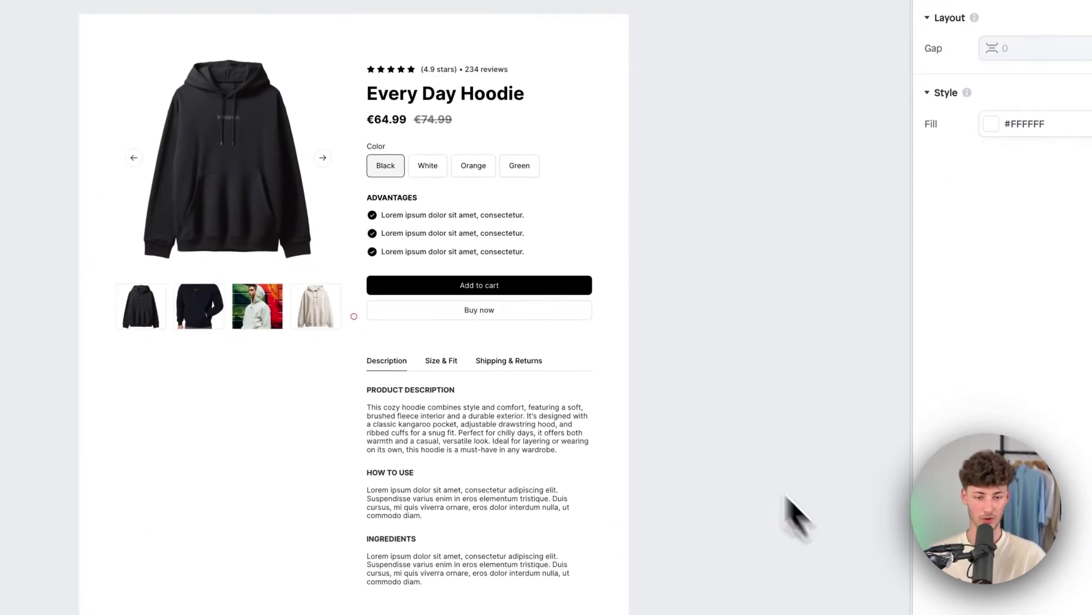
Step: Examine the Product section on the page and the Reviews and Price groups of its Content layer
scroll(463, 265, down, 2)
scroll(464, 268, up, 2)
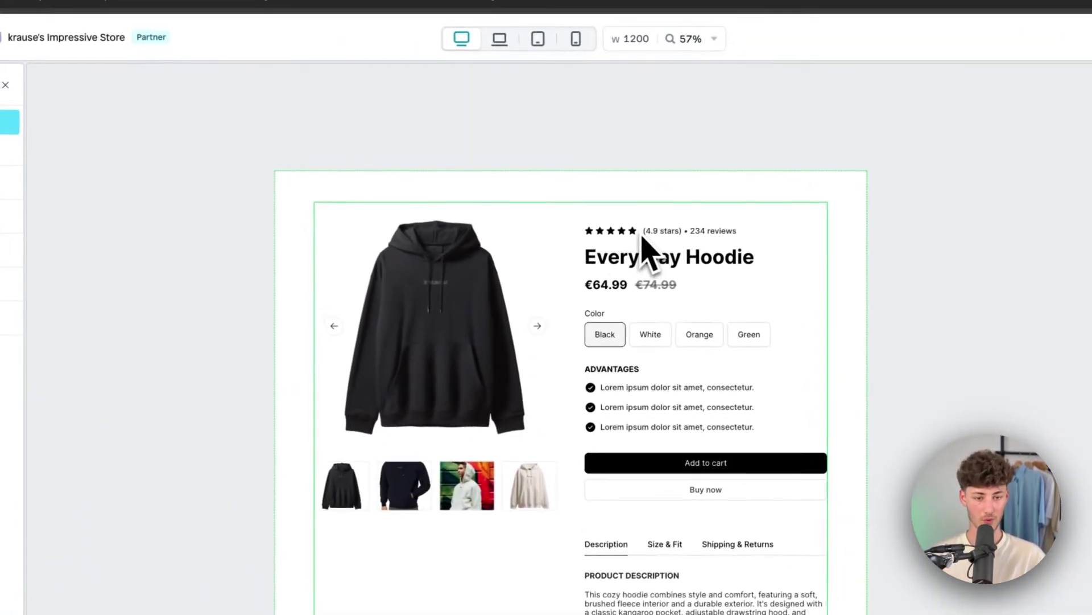
scroll(649, 239, up, 5)
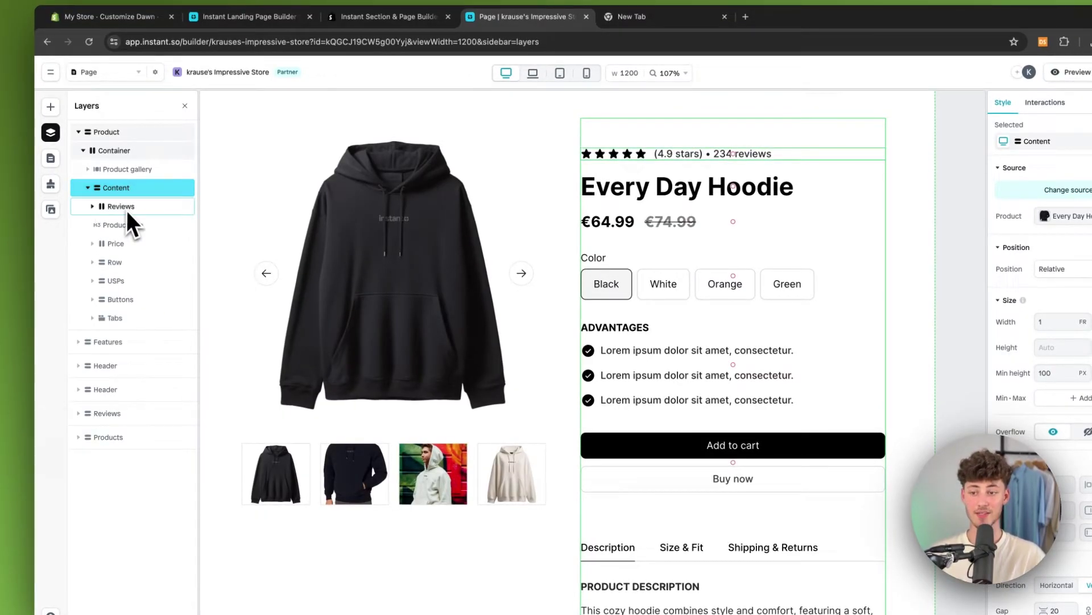
click(126, 209)
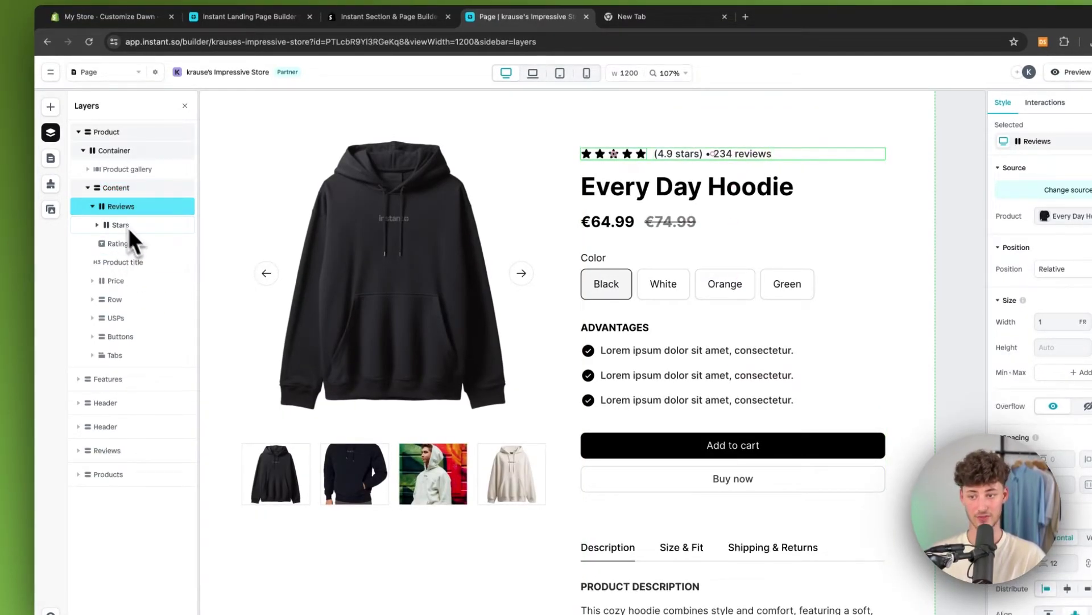
click(112, 279)
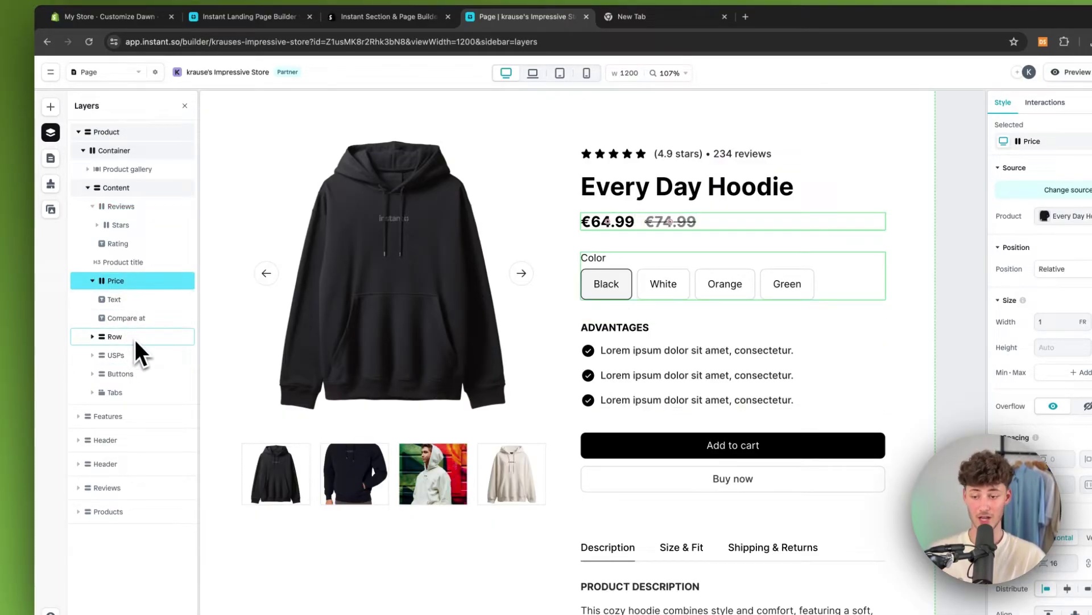
click(100, 206)
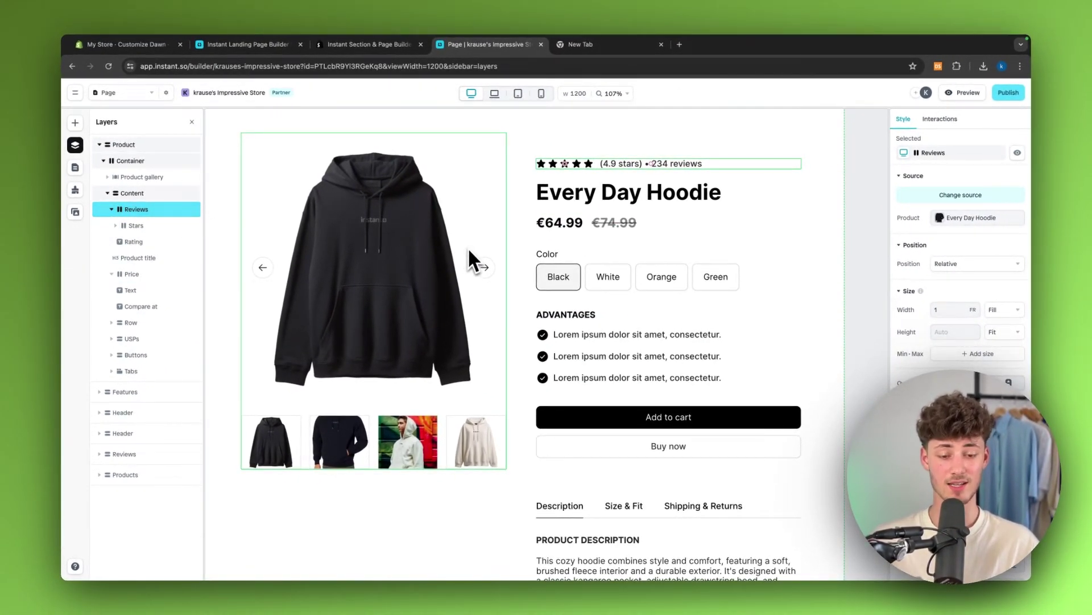
scroll(469, 251, down, 5)
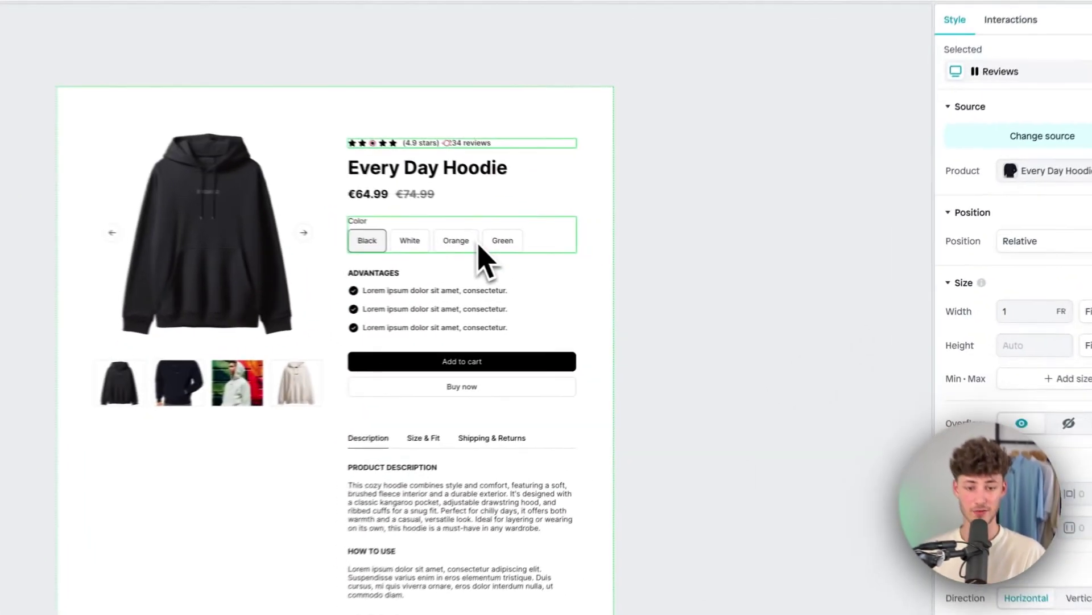
Step: Select the Color variant row and inspect its spacing and layout settings, keeping its direction vertical, as well as its interactions
click(581, 263)
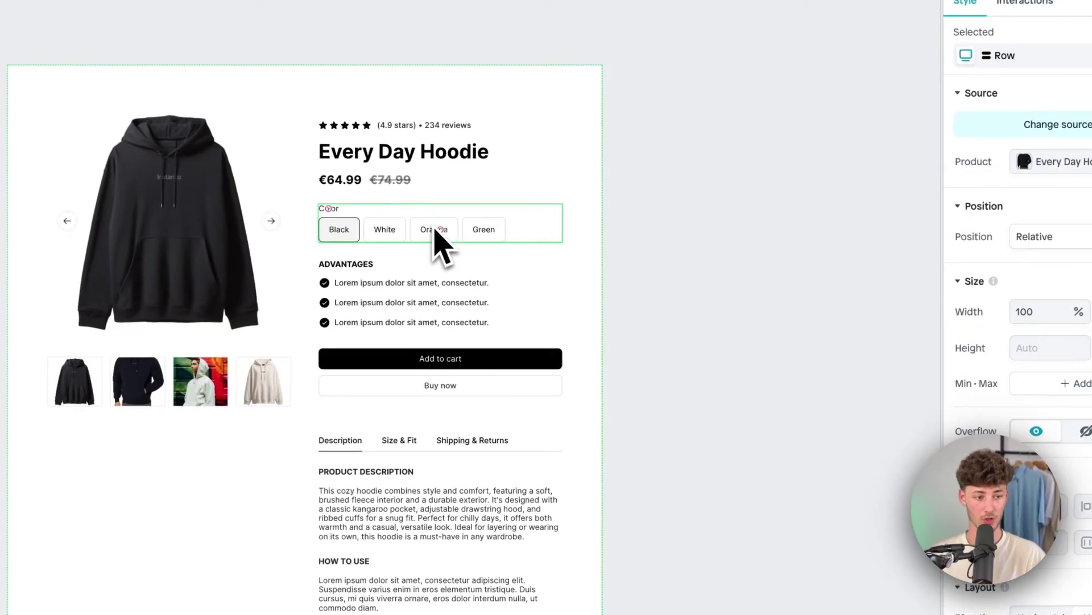
scroll(434, 237, up, 3)
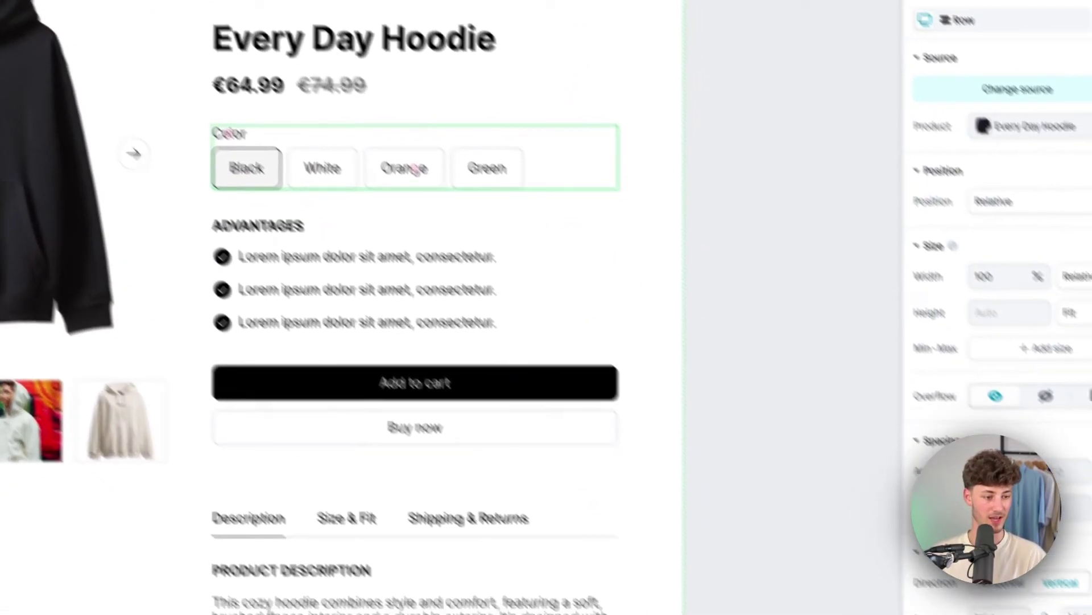
scroll(991, 176, down, 3)
scroll(990, 177, down, 3)
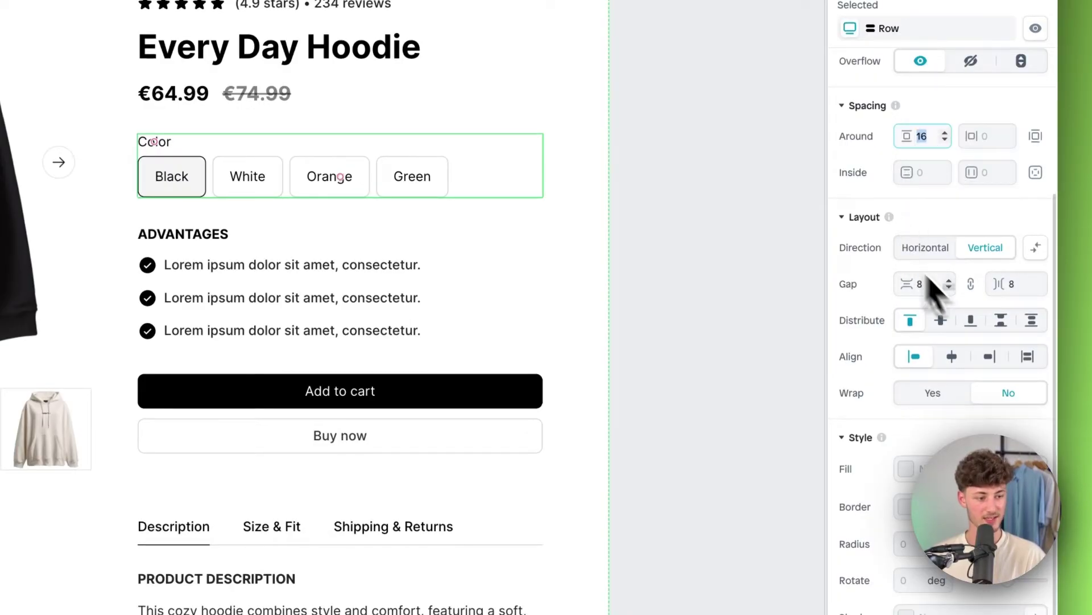
click(948, 247)
click(972, 252)
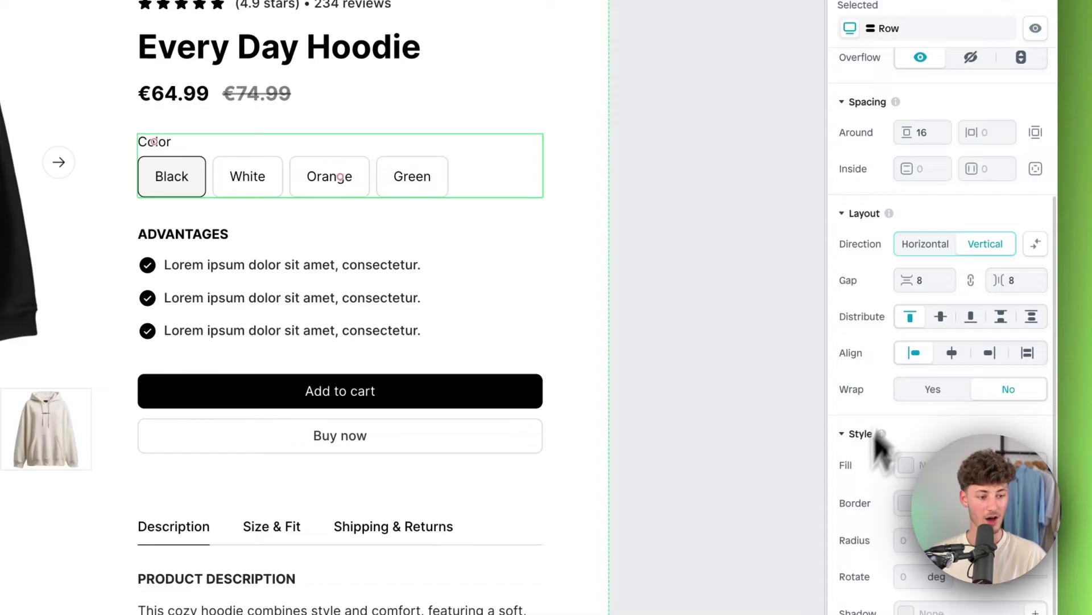
scroll(845, 455, up, 4)
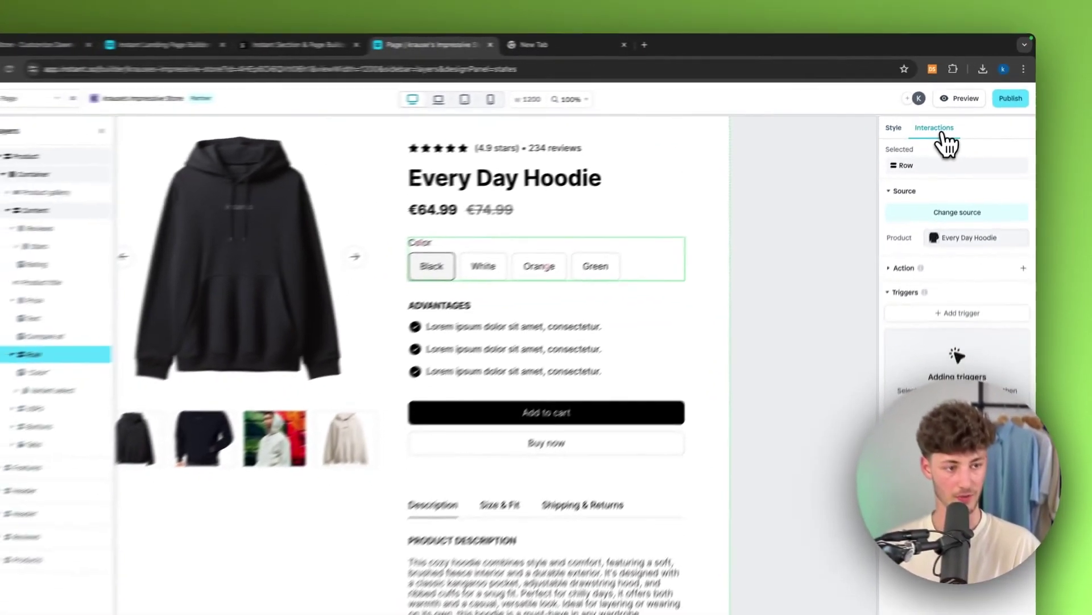
Step: Select the Add to cart button in the Product section and inspect its interaction settings, keeping Add to cart as its product action
click(256, 463)
scroll(589, 354, up, 5)
scroll(481, 287, down, 4)
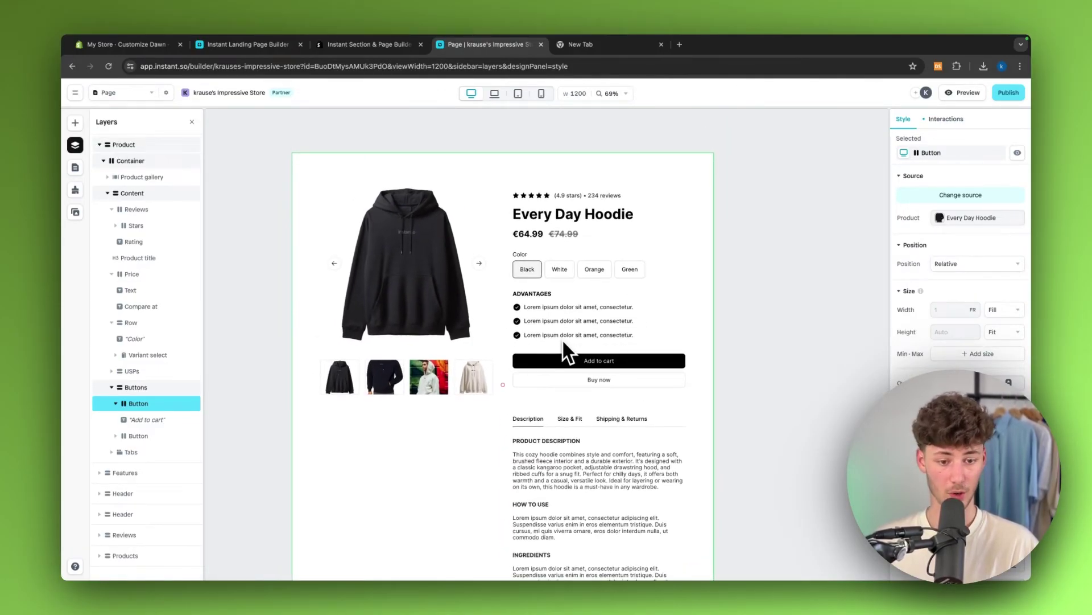
scroll(564, 347, up, 6)
click(581, 384)
click(580, 387)
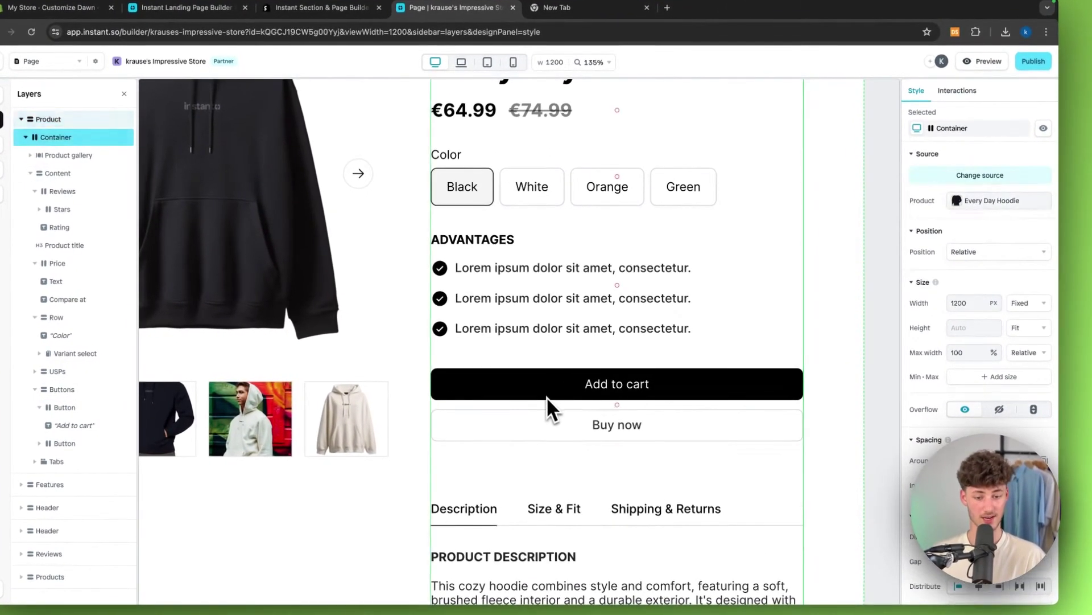
click(569, 390)
click(542, 383)
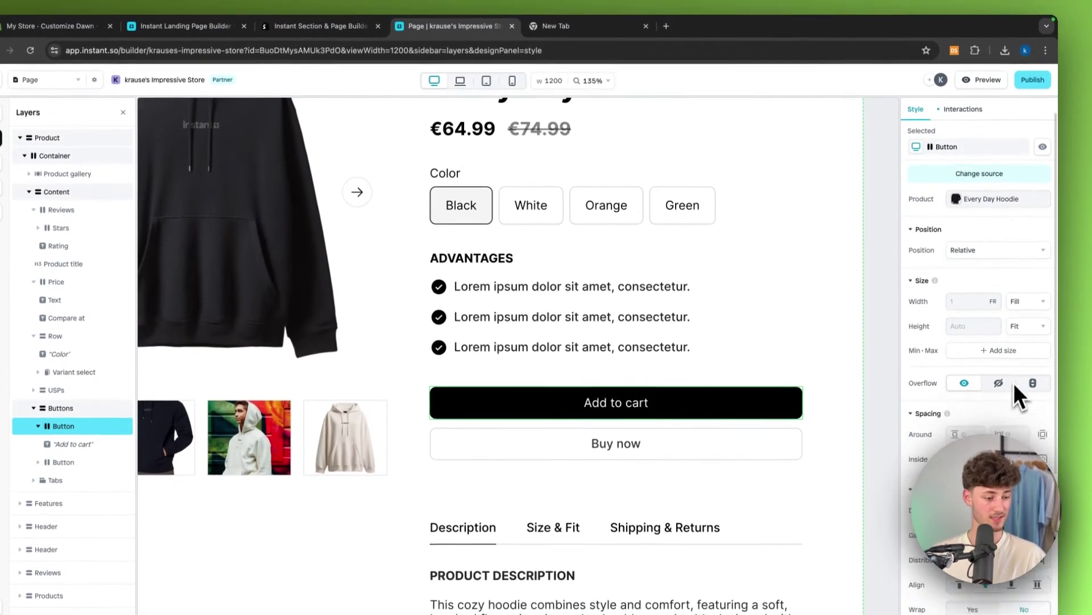
click(962, 110)
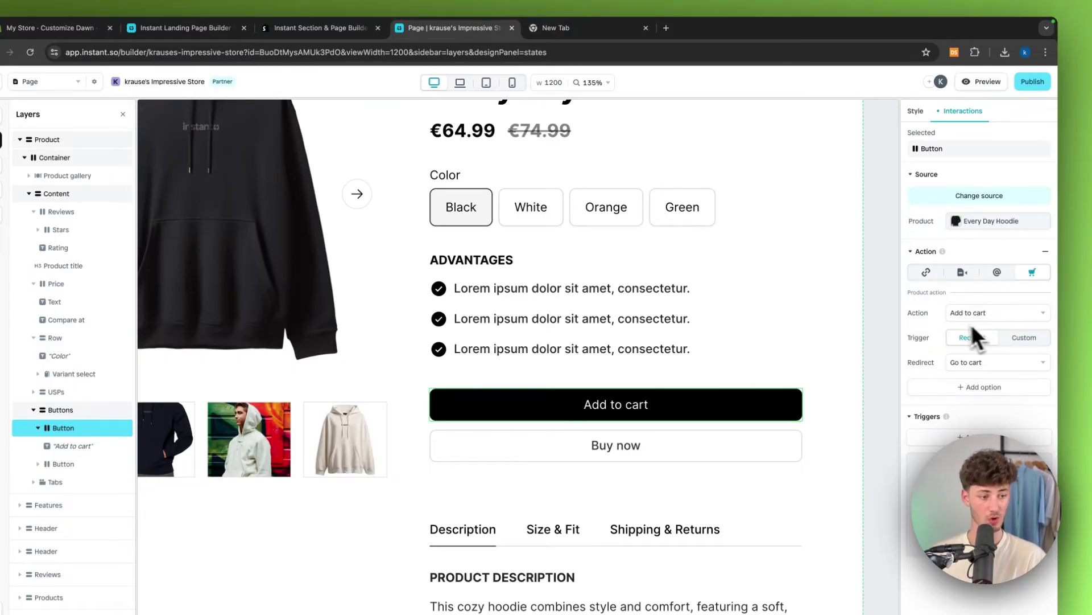
click(991, 314)
click(991, 333)
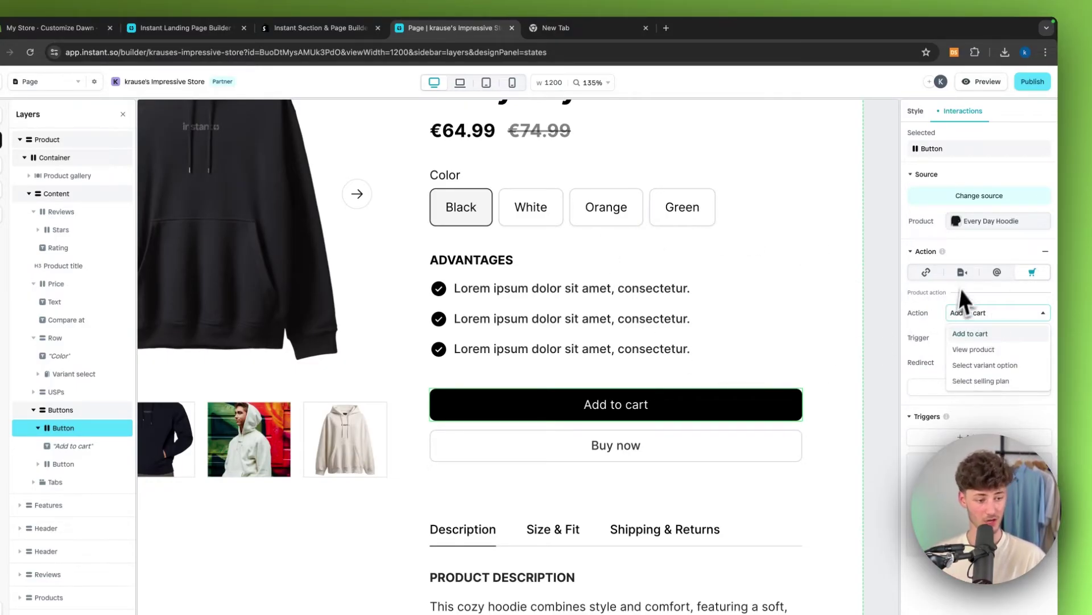
double_click(932, 344)
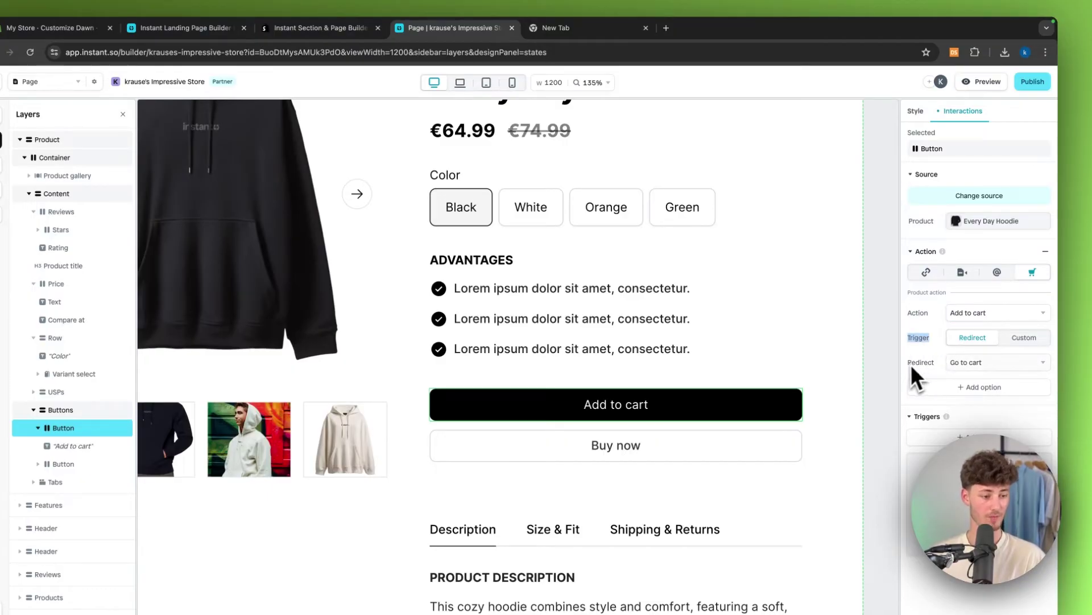
Step: Upload a photo of the model in the white T-shirt into the empty image of the first "Perfect for anyone" section
scroll(780, 391, down, 3)
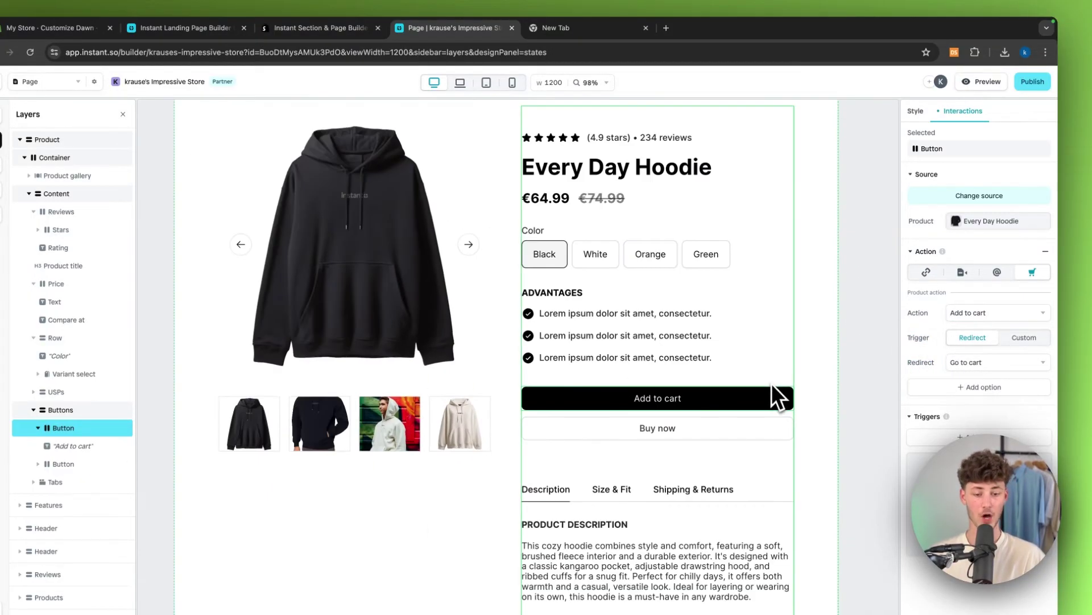
scroll(770, 387, down, 3)
scroll(771, 387, down, 10)
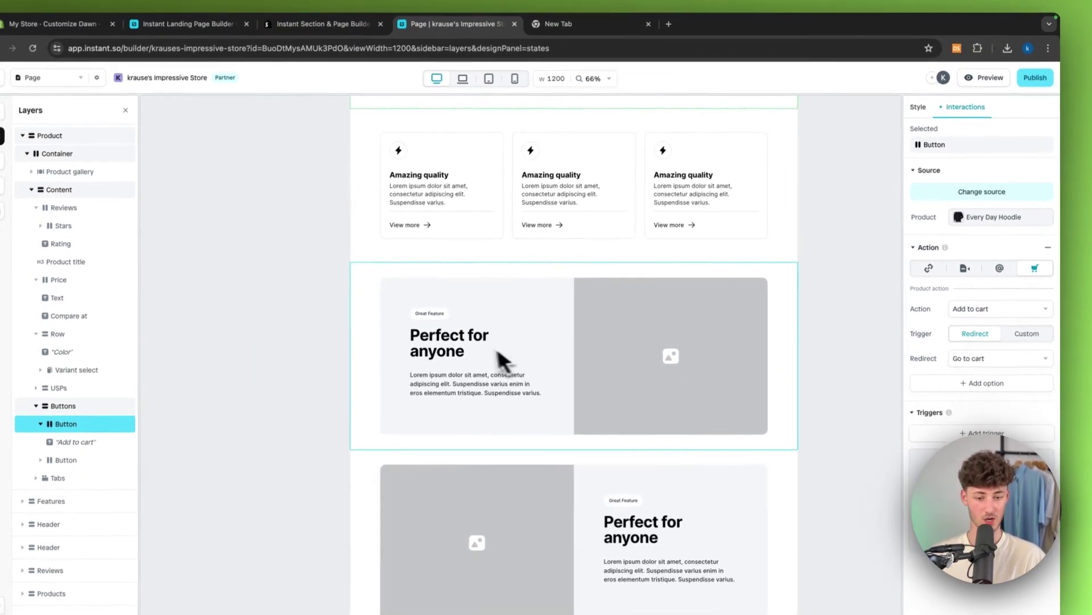
click(666, 356)
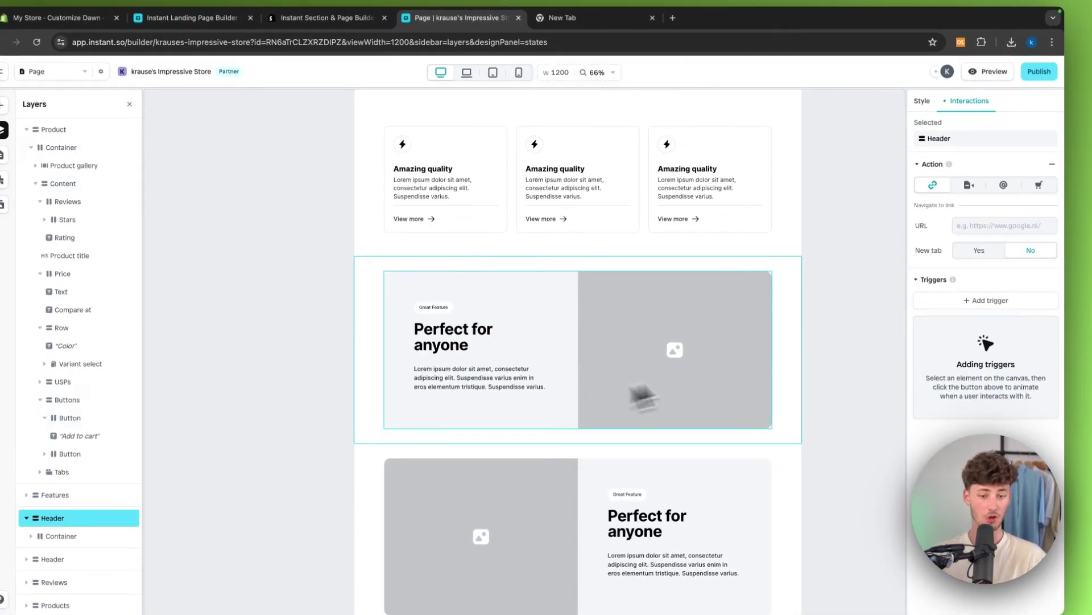
double_click(701, 354)
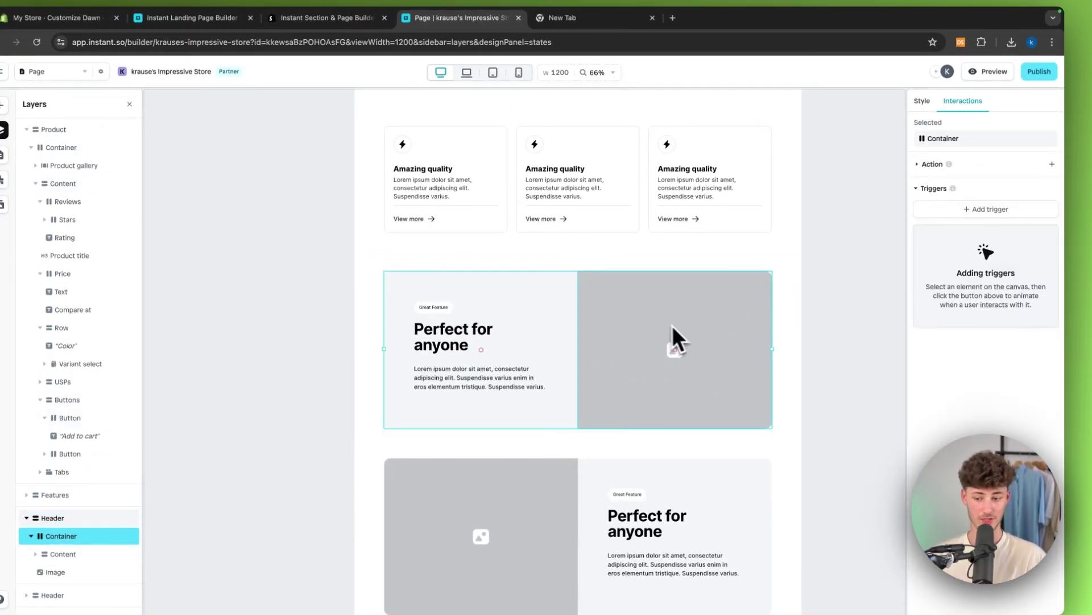
double_click(736, 293)
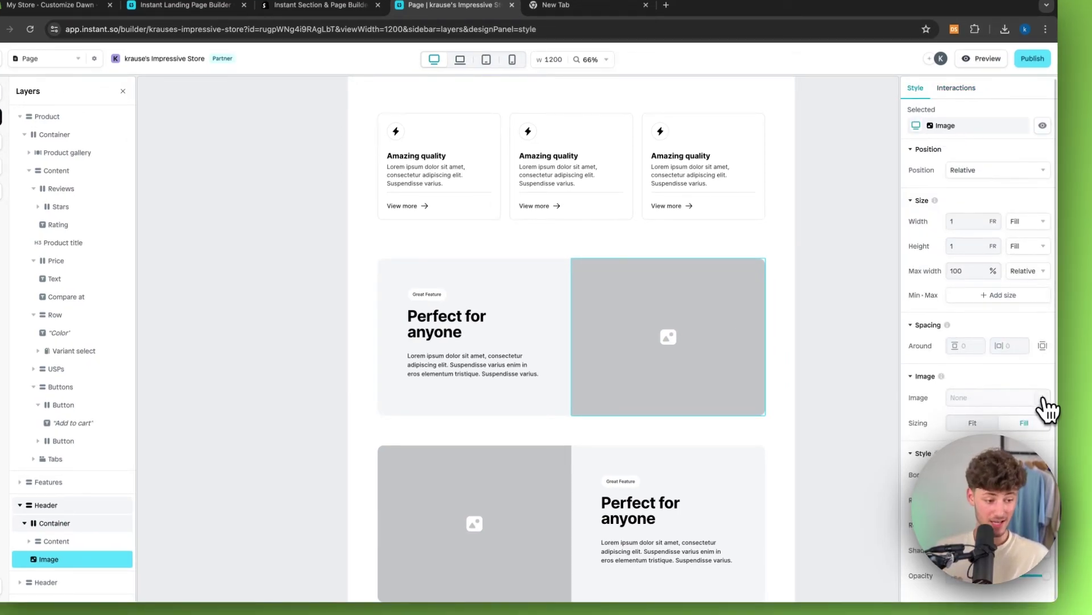
click(1044, 398)
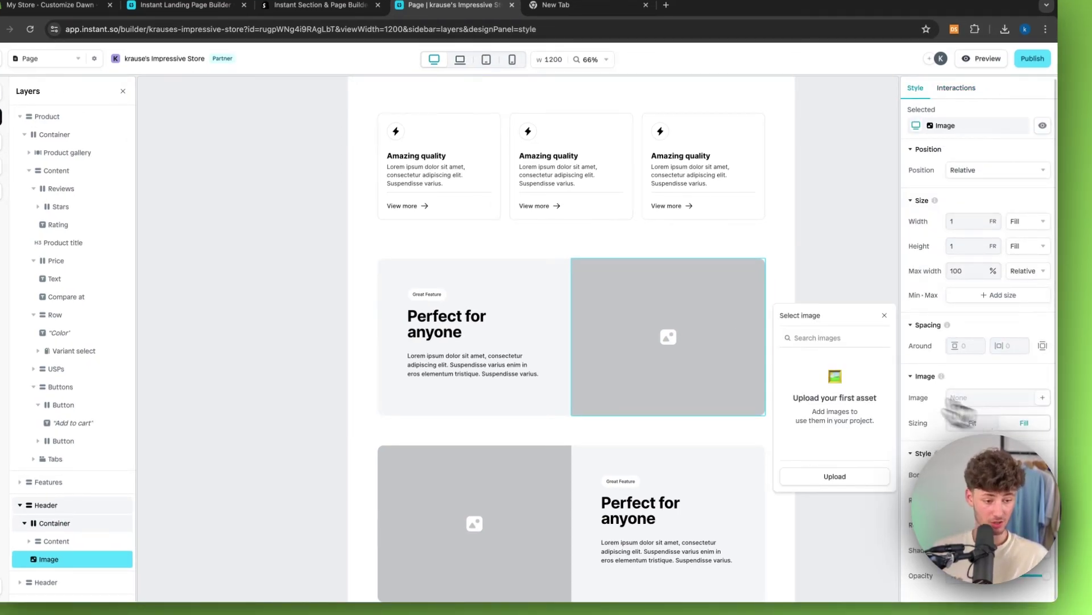
click(848, 478)
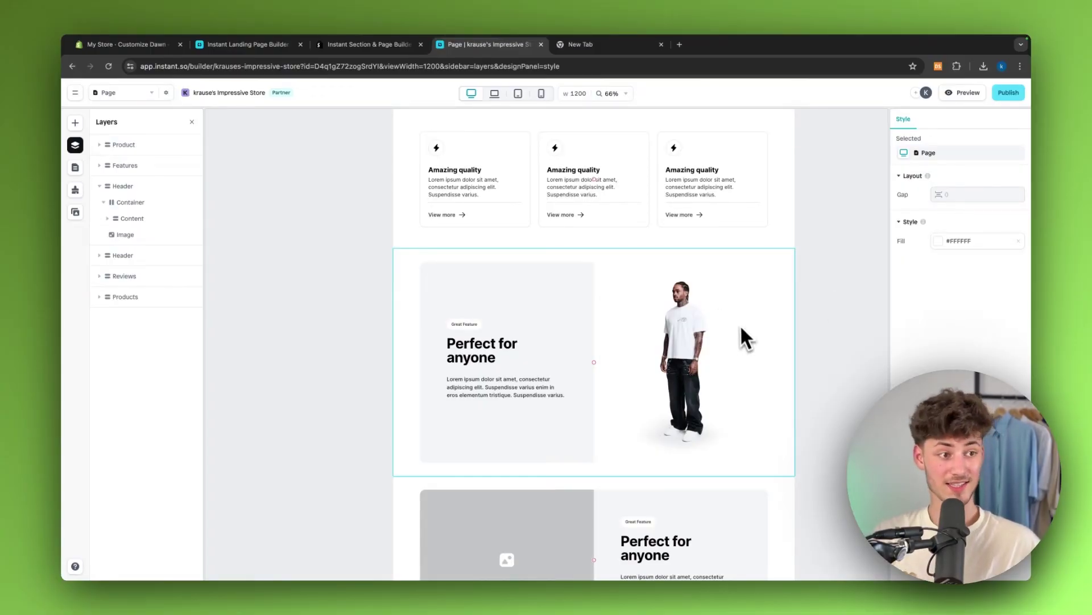
Step: Insert a primary button below the paragraph in the first "Perfect for anyone" section
scroll(739, 323, down, 1)
scroll(493, 340, up, 3)
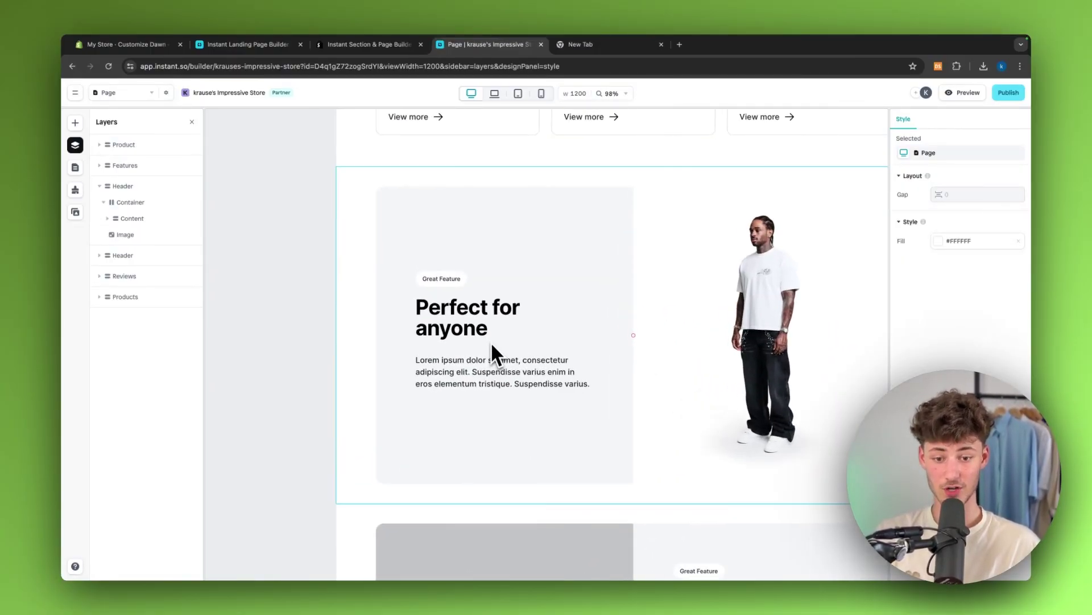
click(483, 389)
click(478, 399)
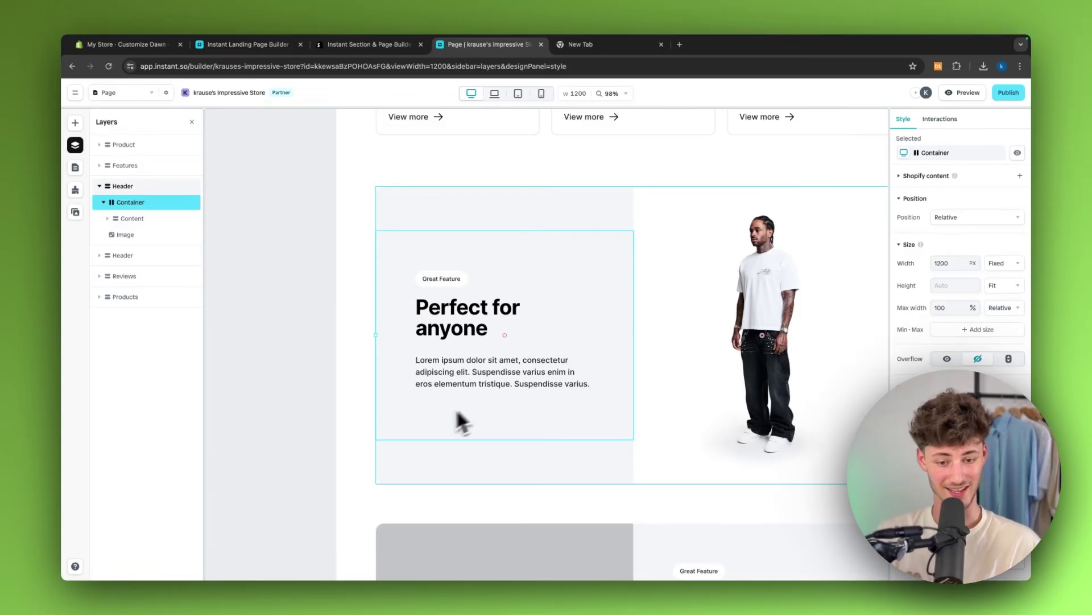
click(76, 123)
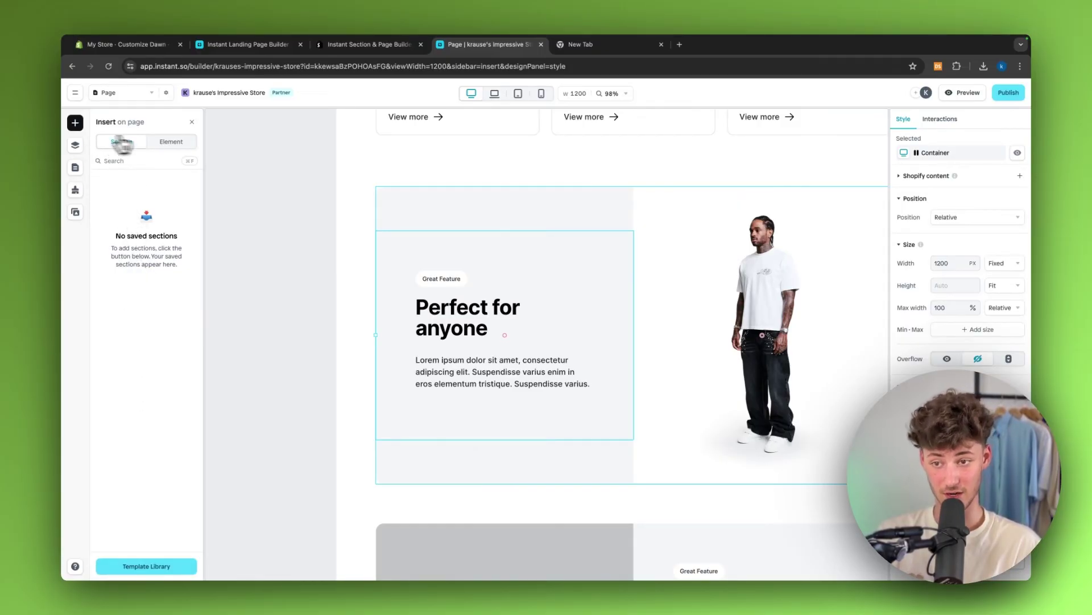
click(174, 142)
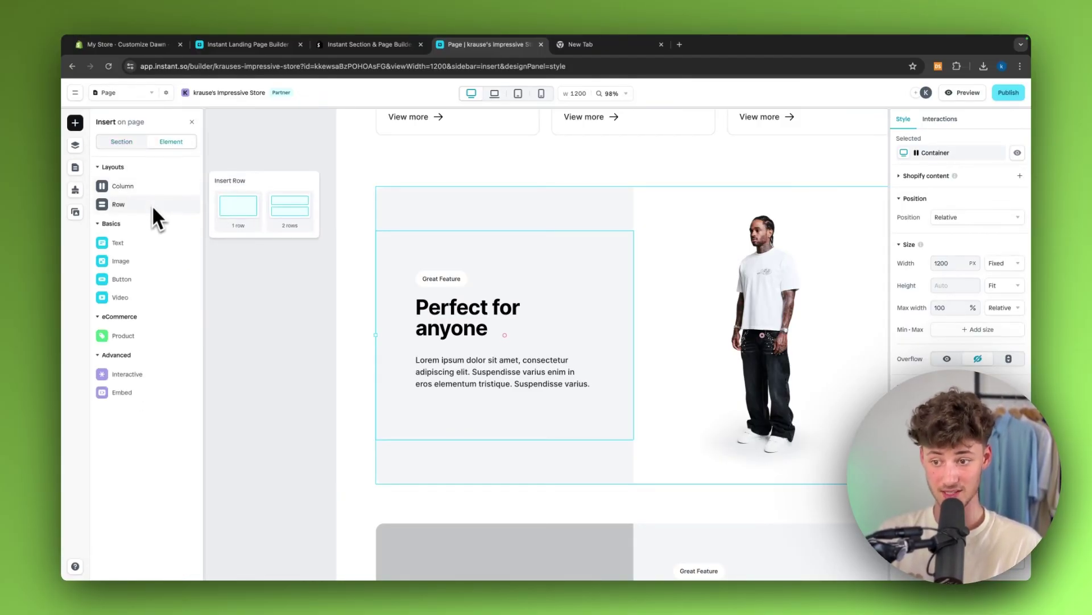
mouse_move(142, 243)
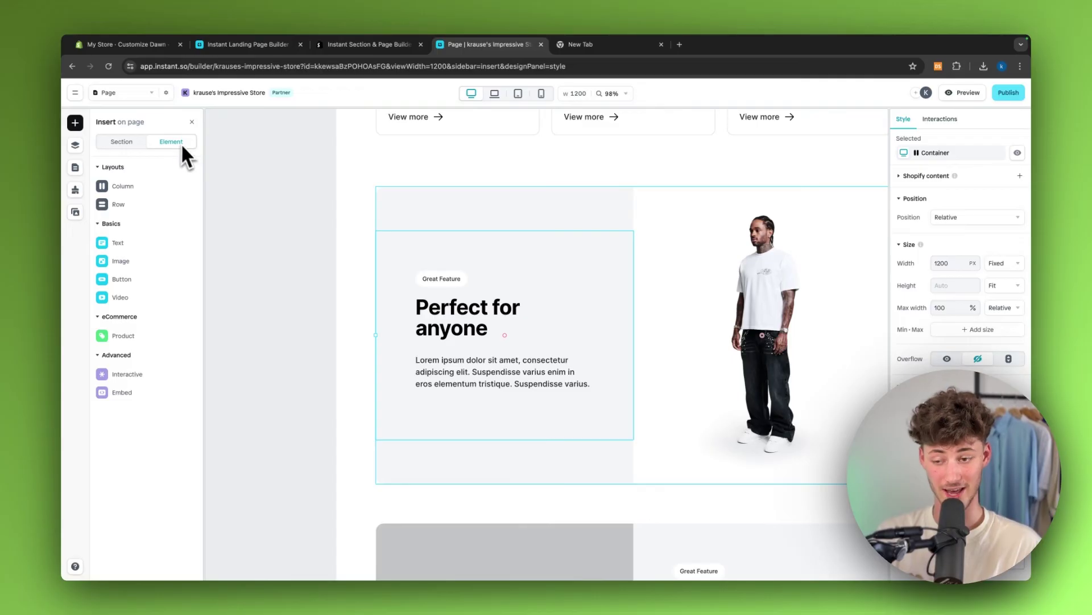
mouse_move(133, 285)
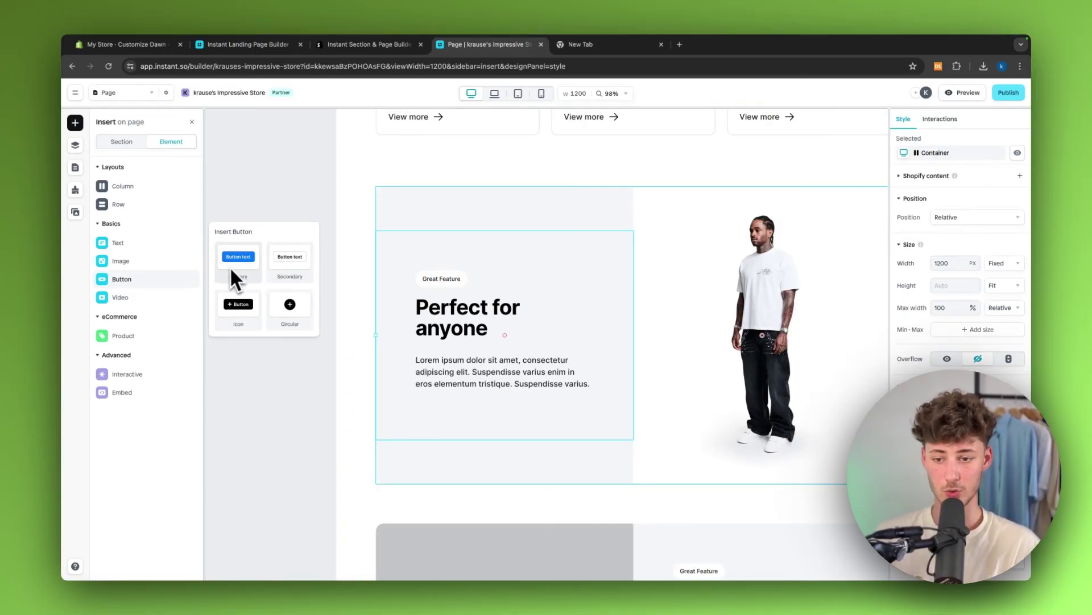
drag(236, 266, 503, 399)
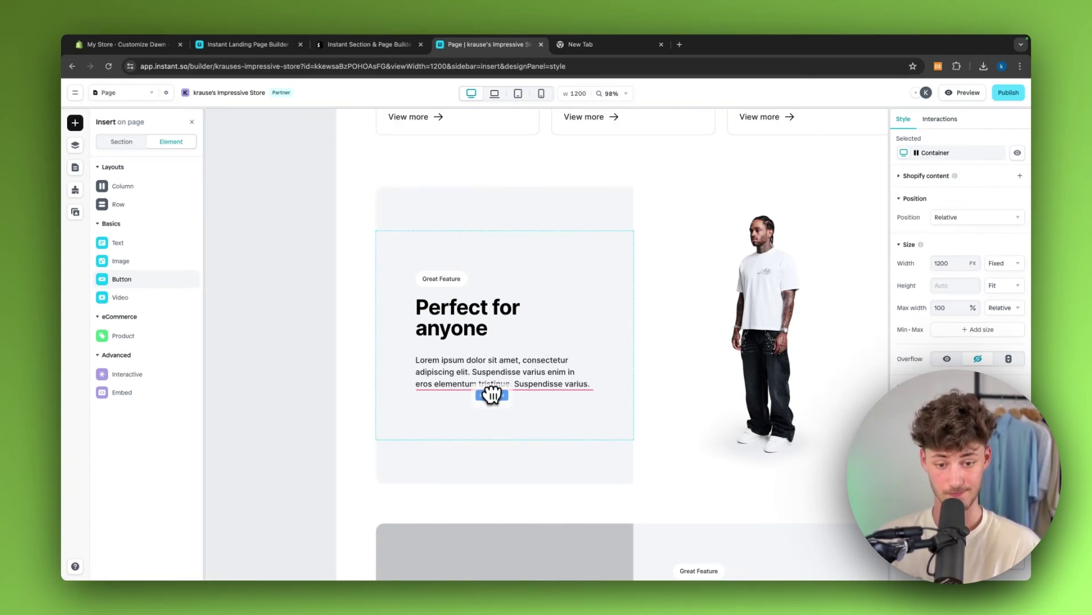
drag(491, 394, 458, 405)
click(458, 405)
scroll(633, 381, down, 2)
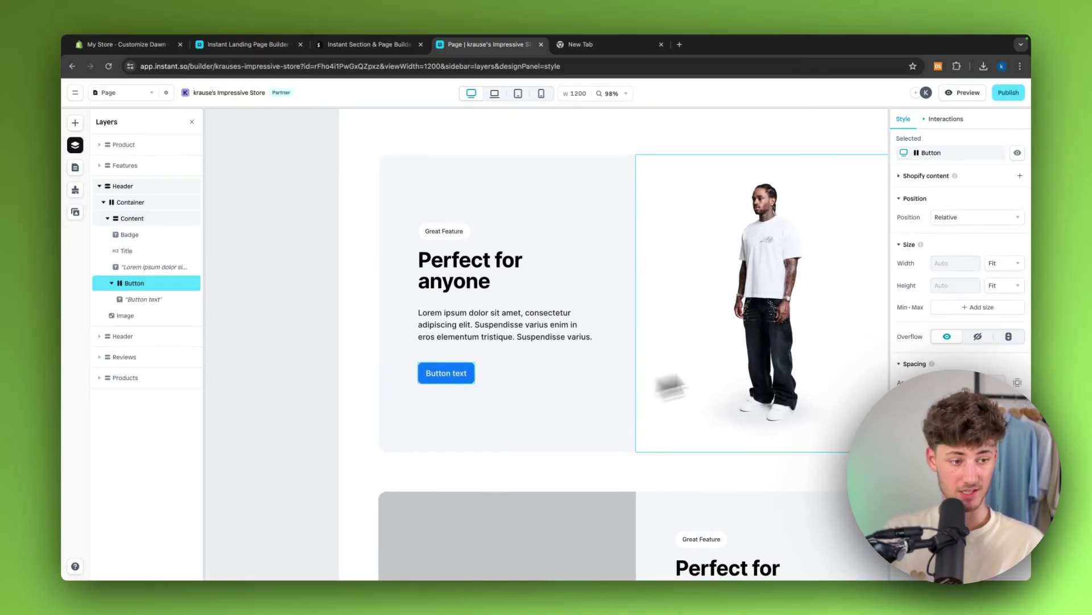
Step: Switch the new button's action to a product action, connect it to PesoClo Frame tee and view the product's variants
scroll(1012, 317, down, 4)
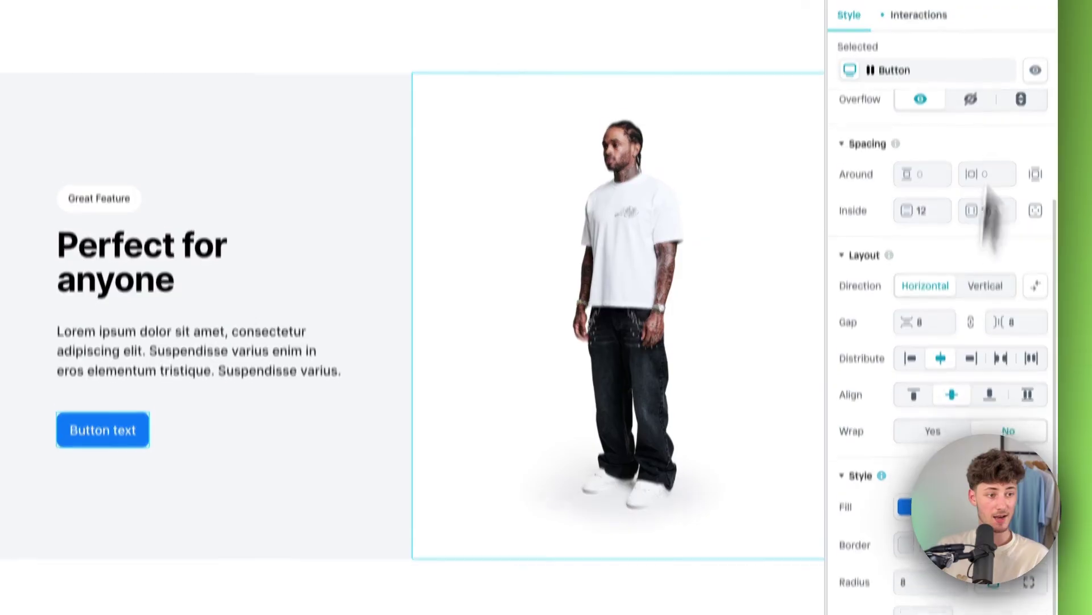
click(922, 17)
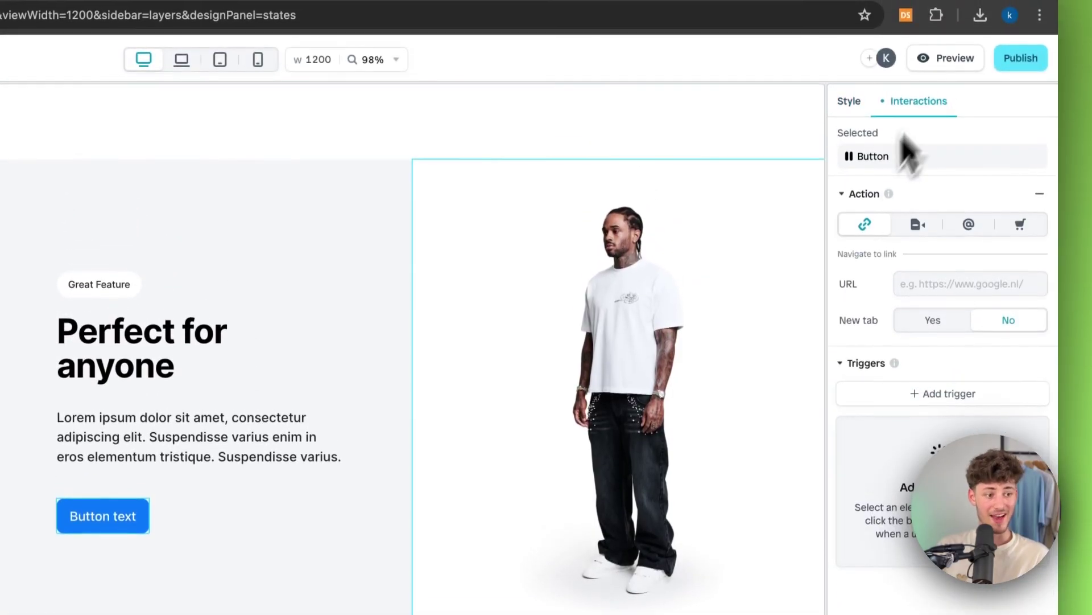
click(1020, 226)
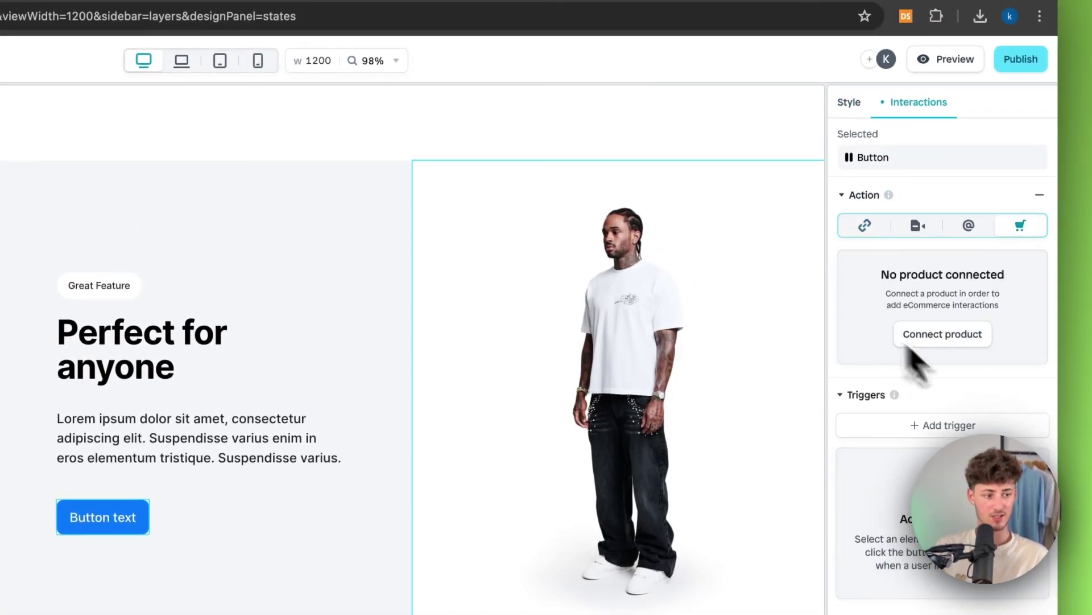
click(946, 348)
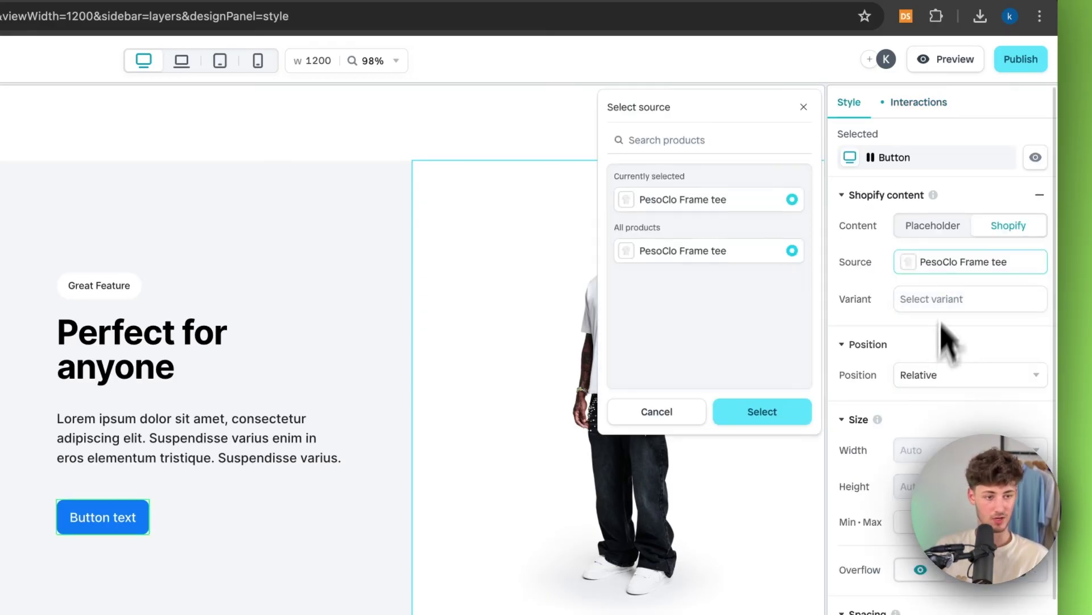
click(808, 411)
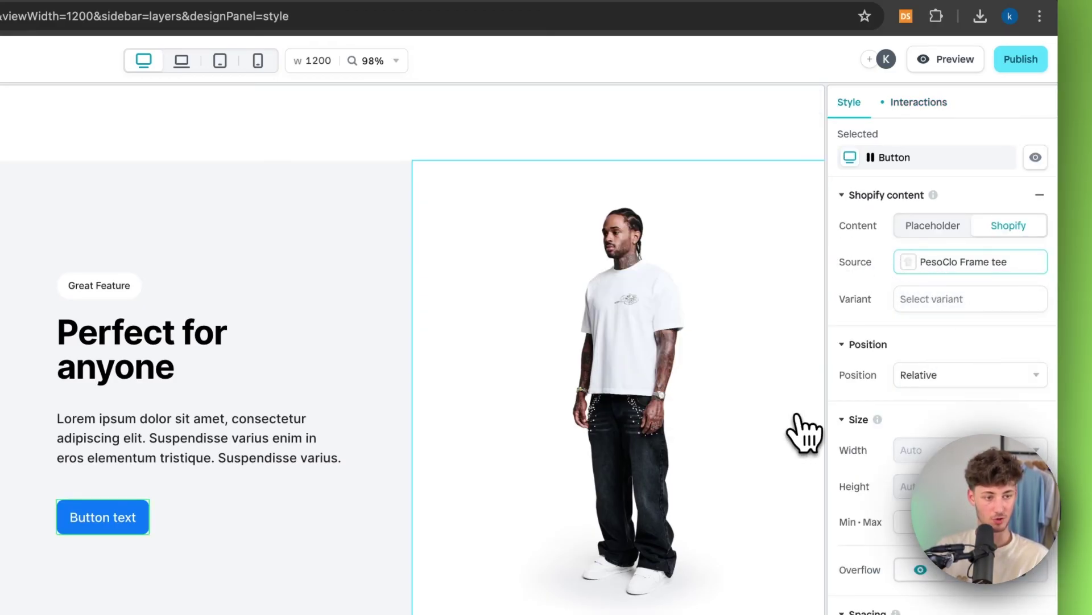
click(938, 302)
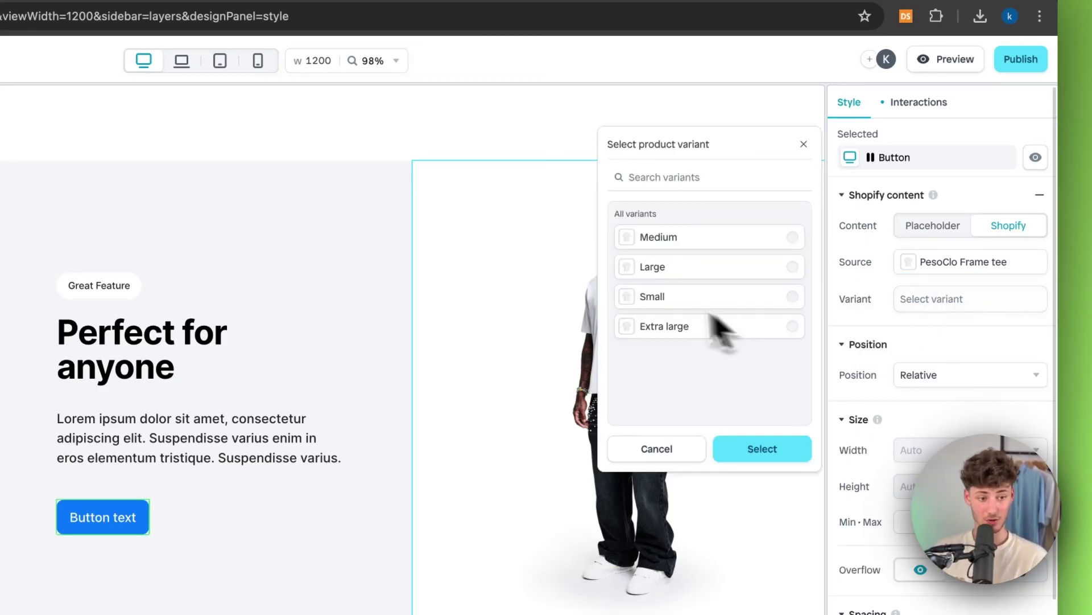
click(804, 144)
Step: Deselect the button and examine the page layout from the Product section down to the "Perfect for anyone" sections
scroll(472, 370, down, 5)
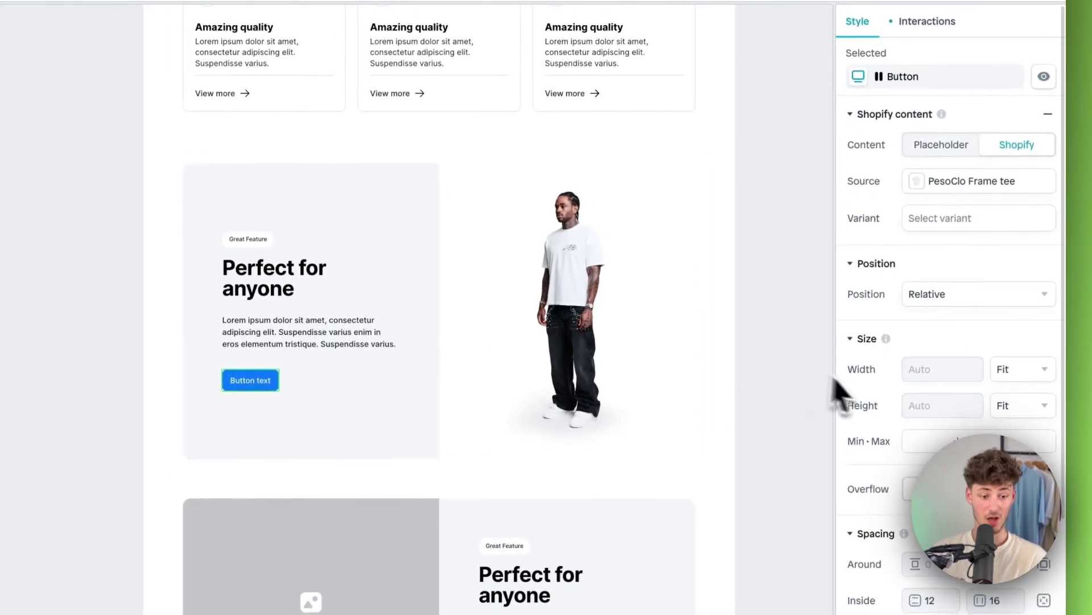
click(804, 379)
scroll(804, 379, down, 5)
scroll(804, 379, up, 2)
scroll(804, 380, up, 6)
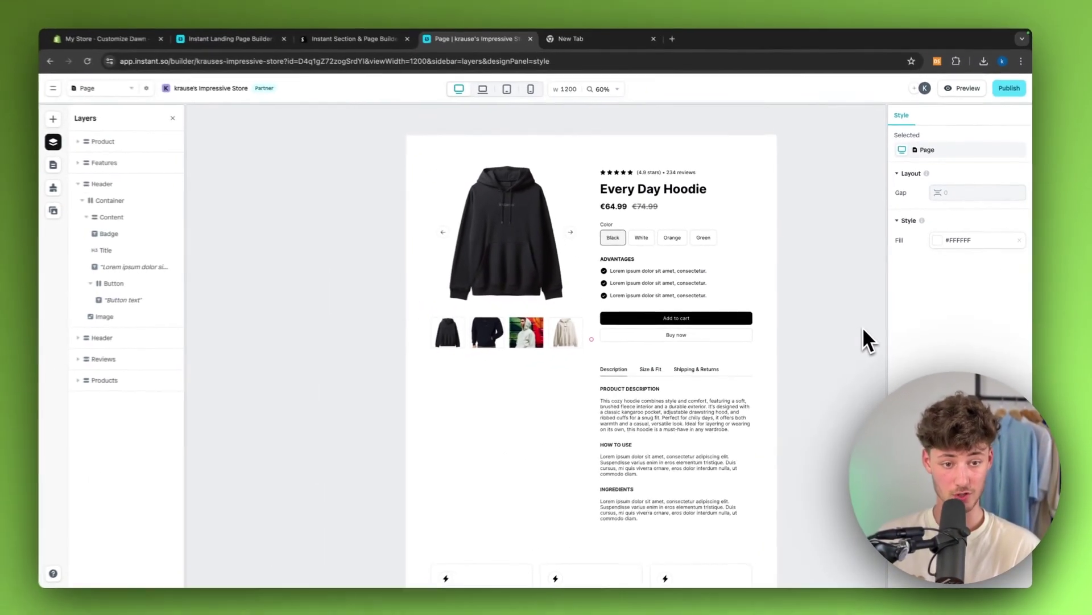
scroll(651, 170, up, 10)
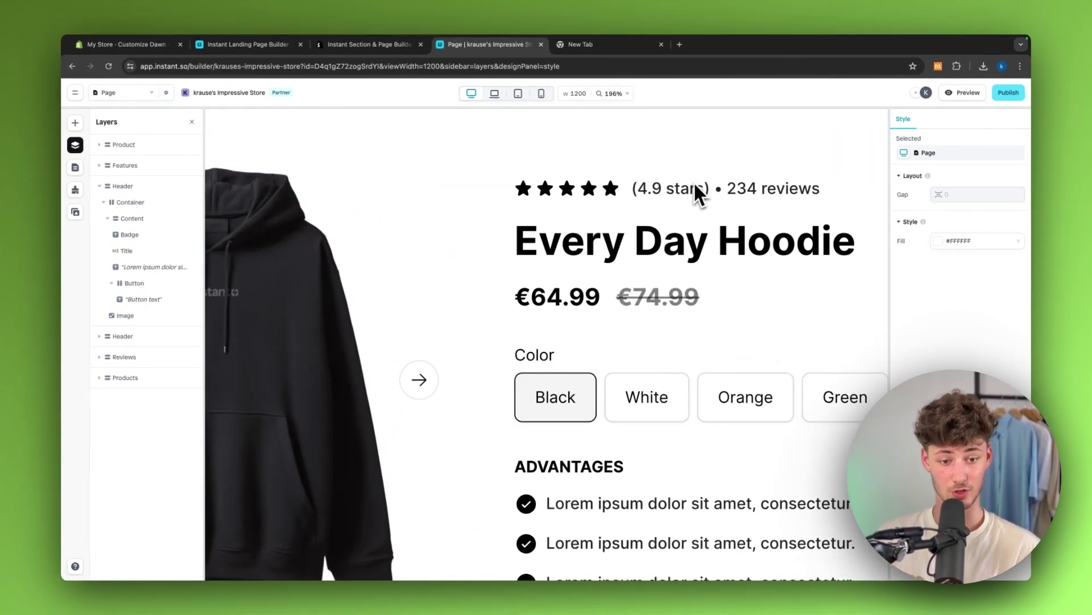
scroll(699, 191, down, 10)
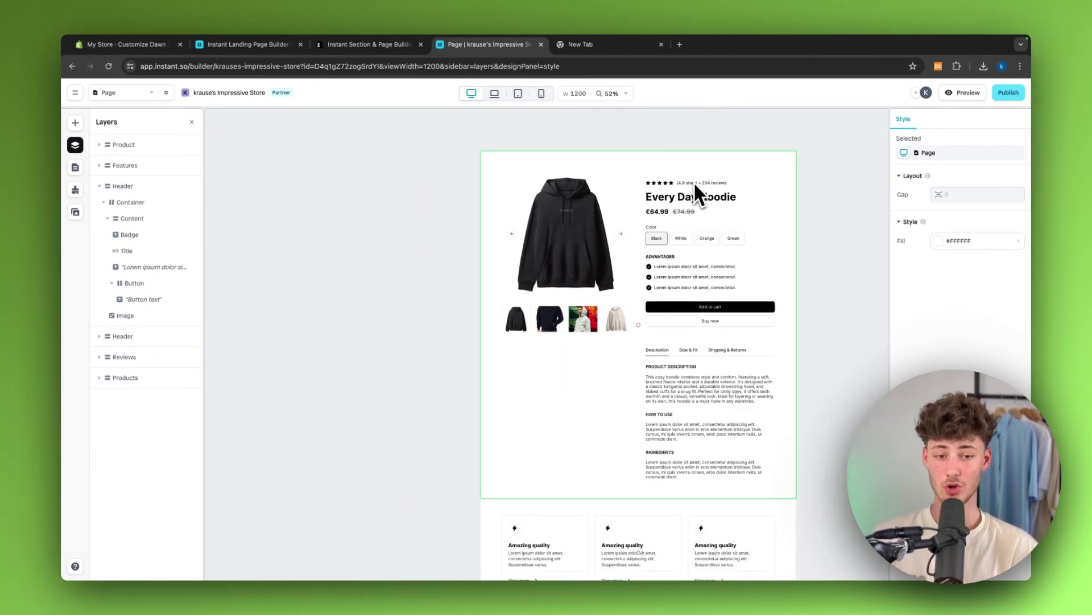
scroll(653, 380, down, 10)
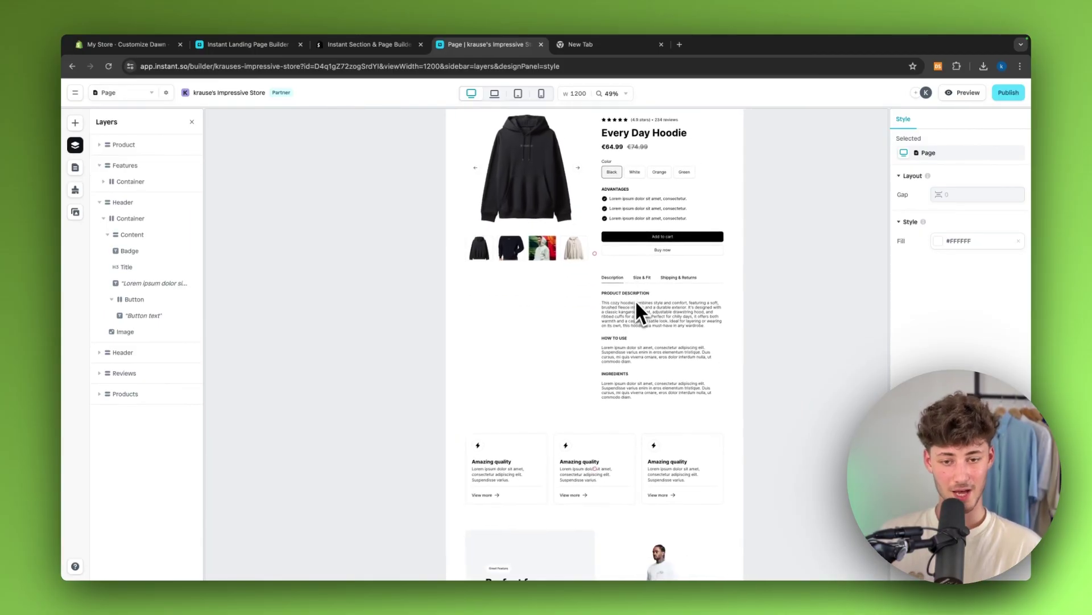
scroll(635, 299, down, 2)
ctrl+scroll(535, 234, up, 6)
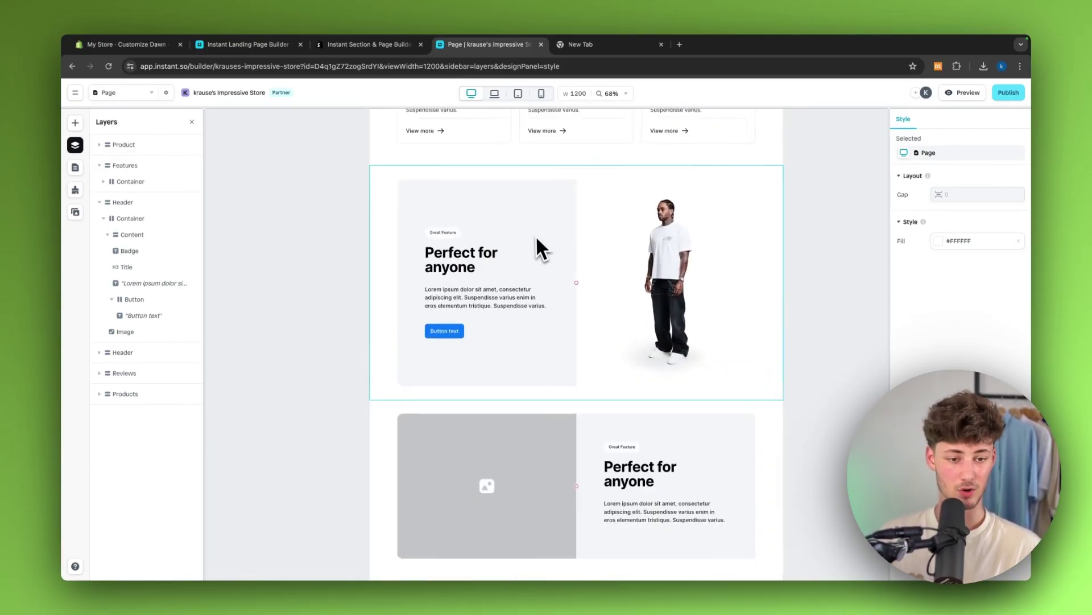
Step: Browse the section templates in the Template Library and close it without inserting one
scroll(833, 282, up, 1)
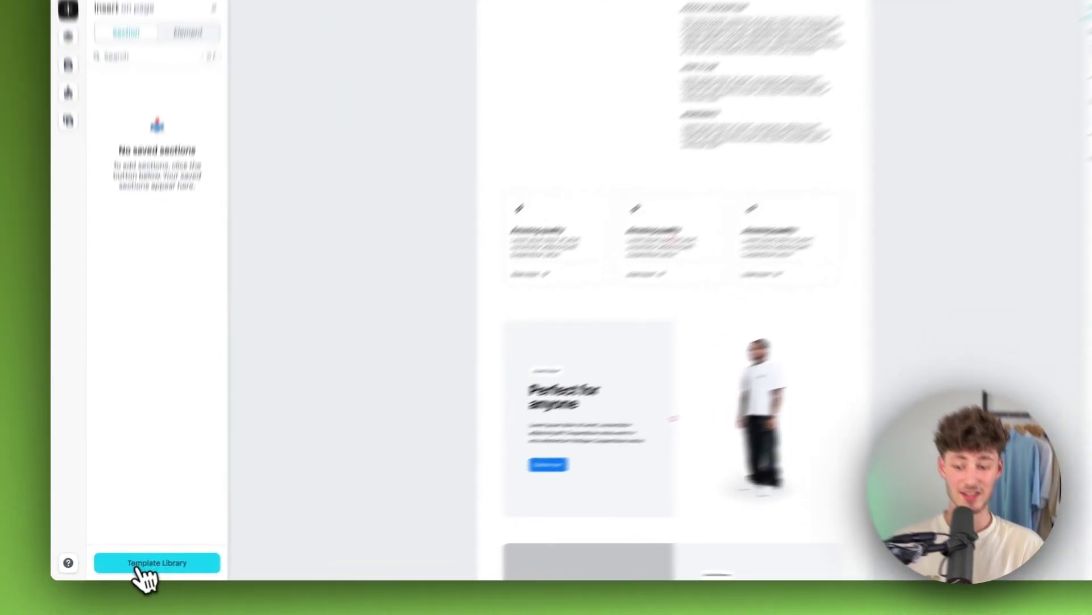
click(142, 569)
scroll(671, 414, down, 5)
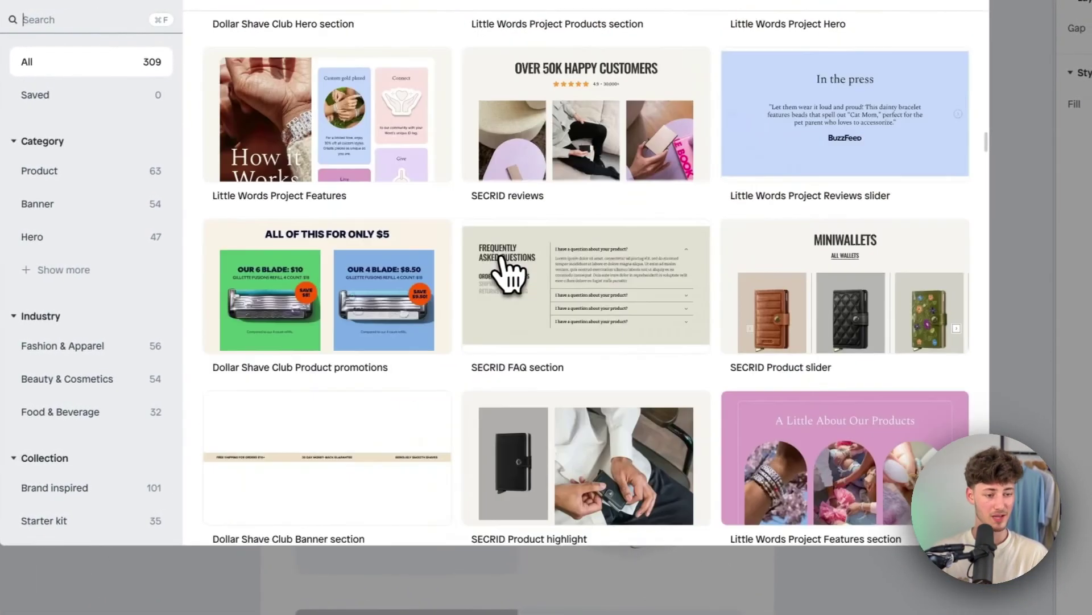
scroll(509, 273, down, 10)
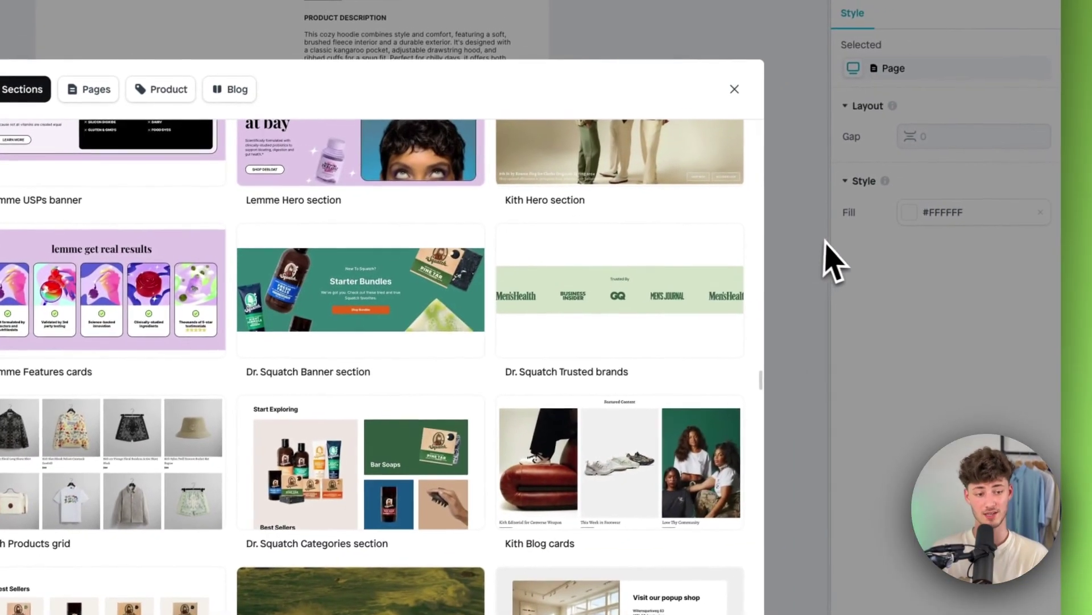
click(834, 262)
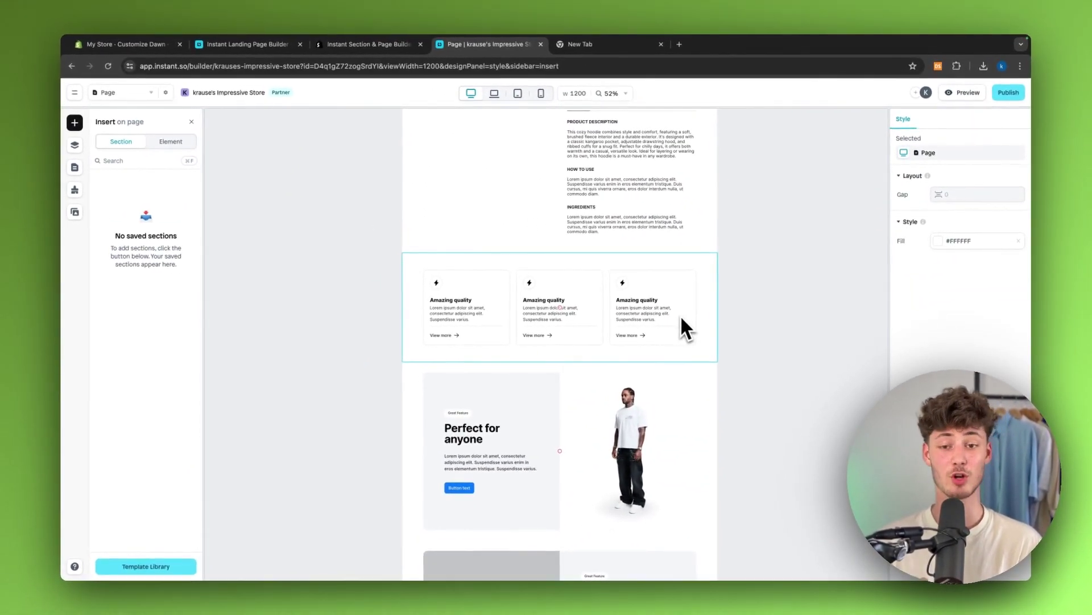